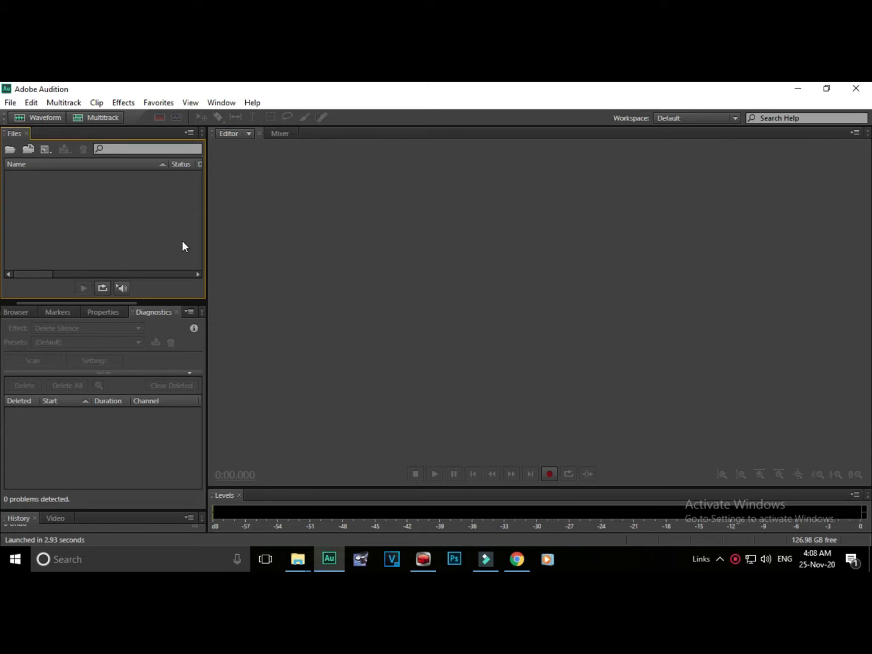
left_click(49, 119)
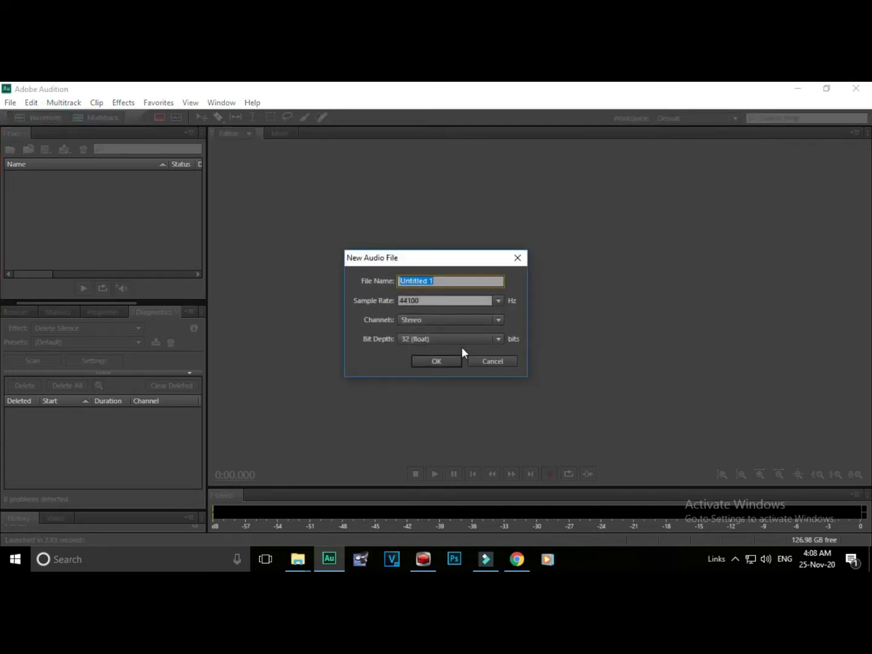
left_click(492, 361)
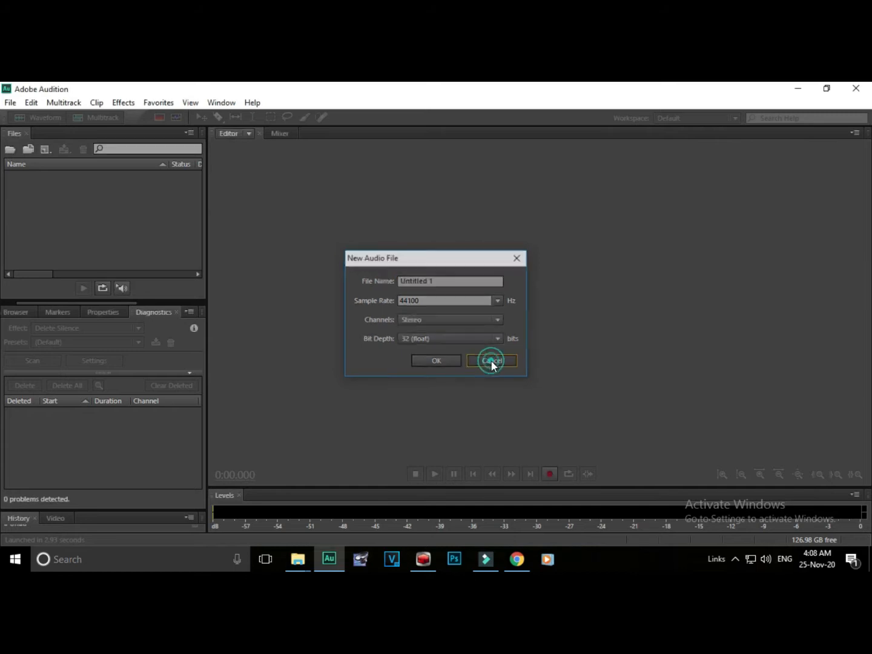
left_click(548, 475)
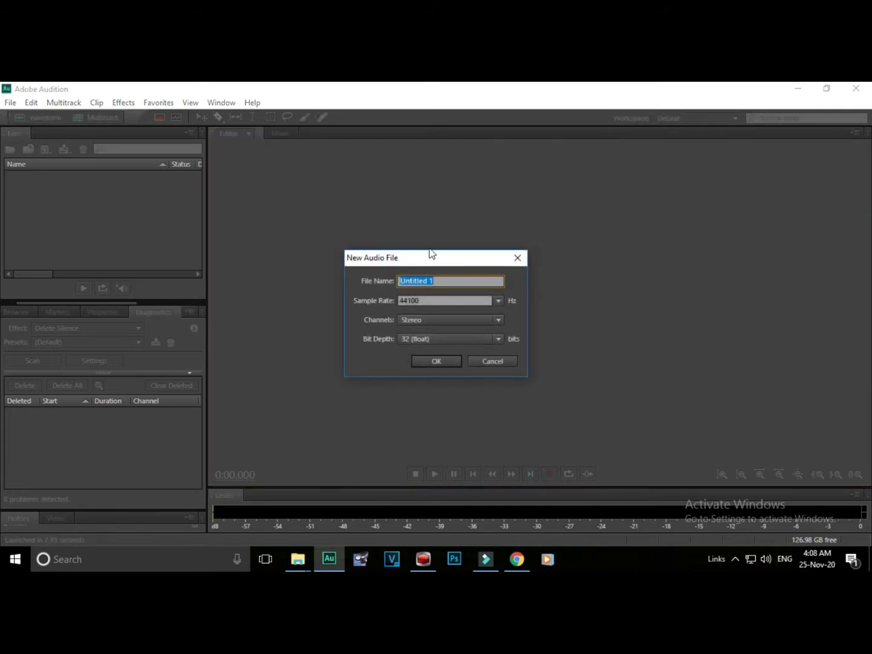
left_click(499, 361)
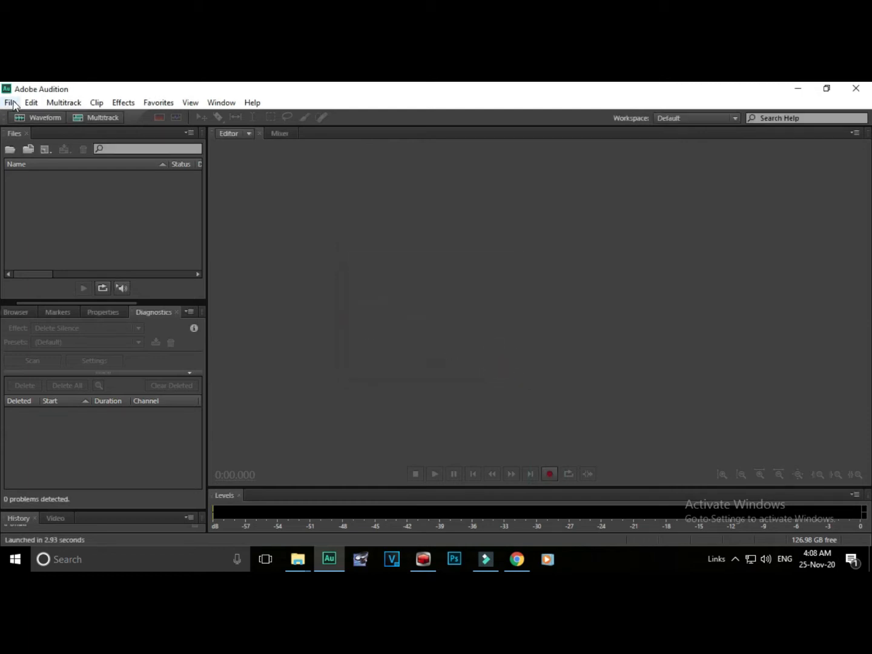
left_click(11, 103)
mouse_move(21, 118)
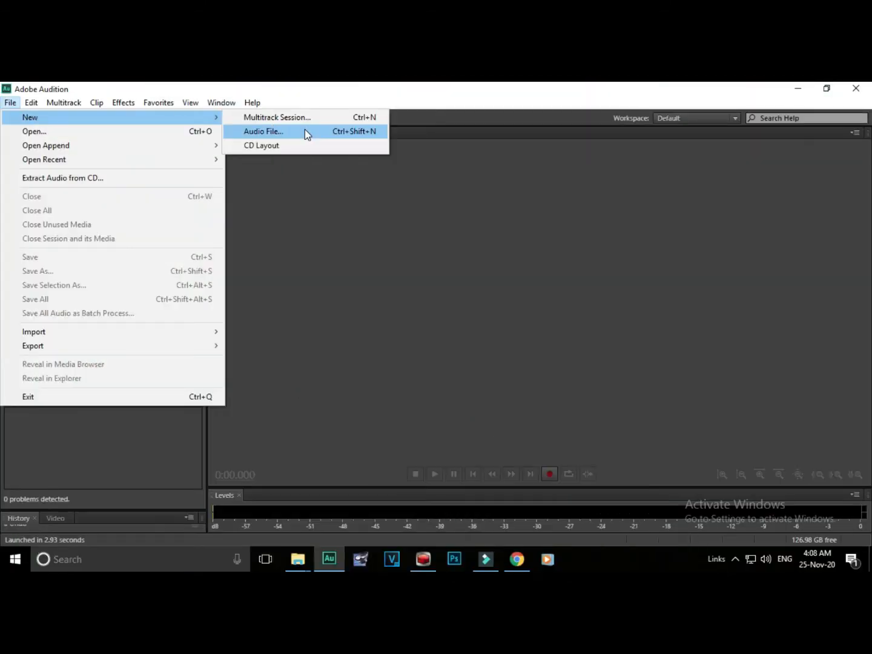
left_click(471, 275)
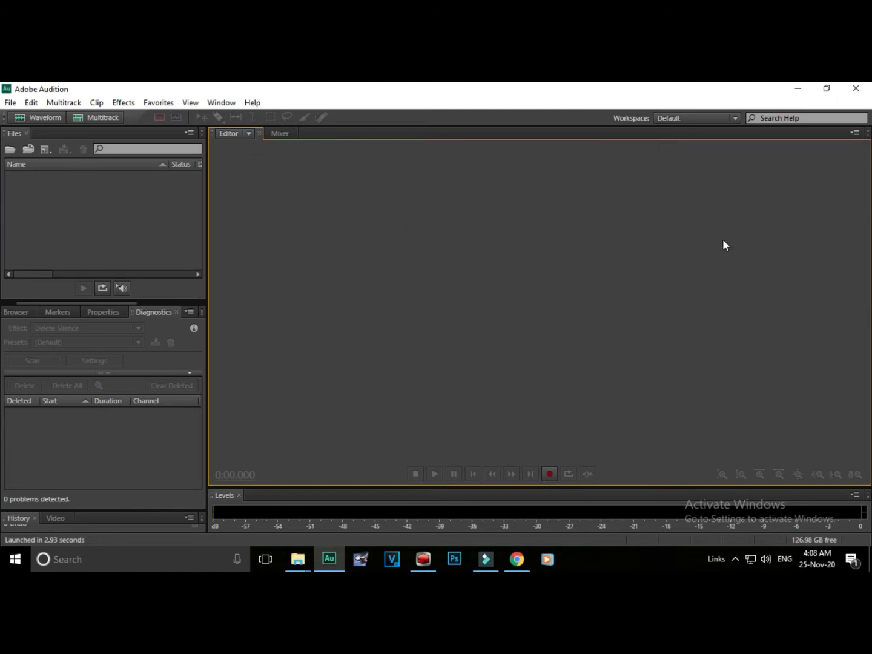
left_click(549, 473)
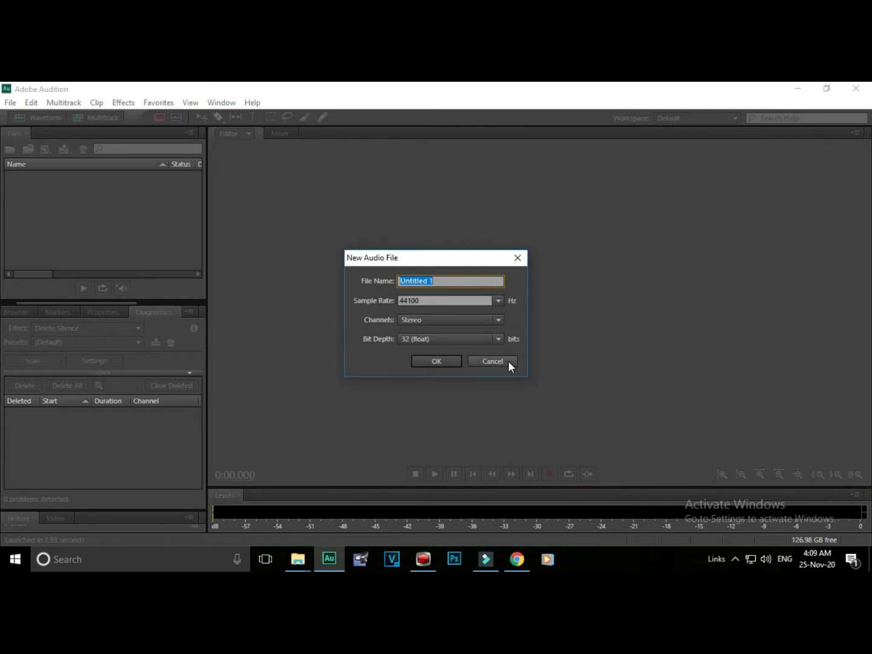
left_click(492, 361)
Create a new audio file named test 1 at 44100 Hz, stereo, 32-bit float.
left_click(10, 103)
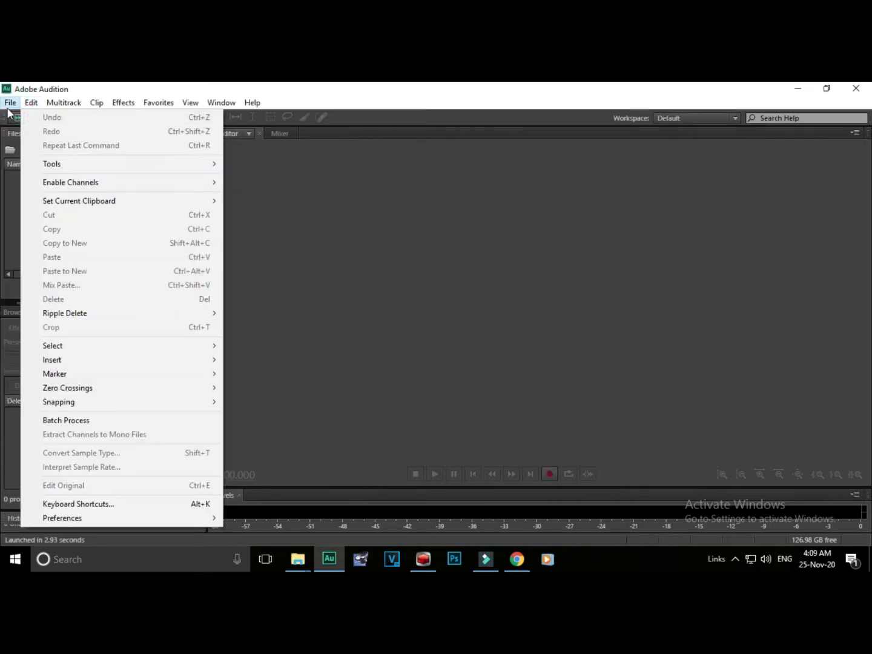
mouse_move(186, 118)
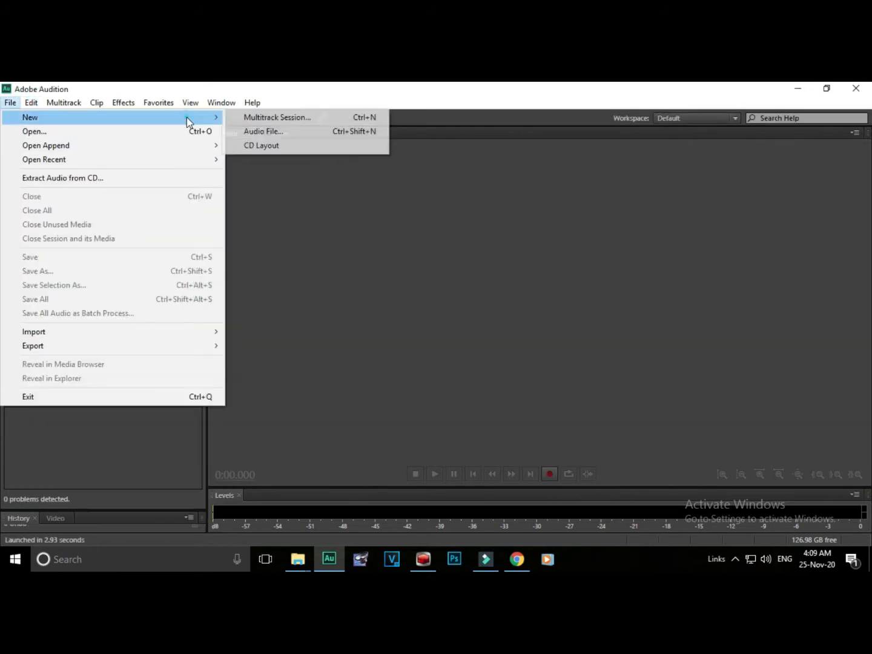
left_click(278, 133)
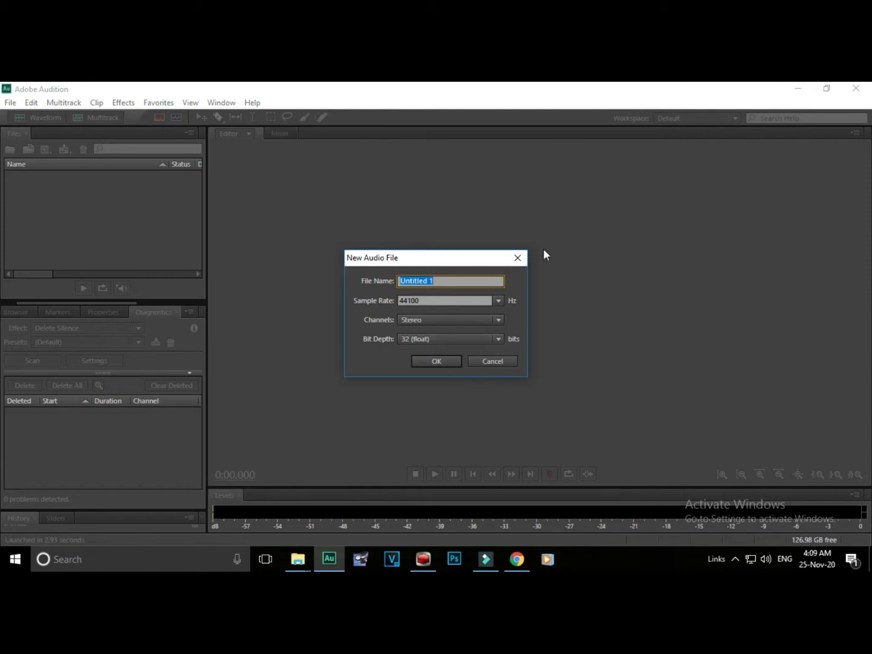
type("test 1")
left_click(437, 361)
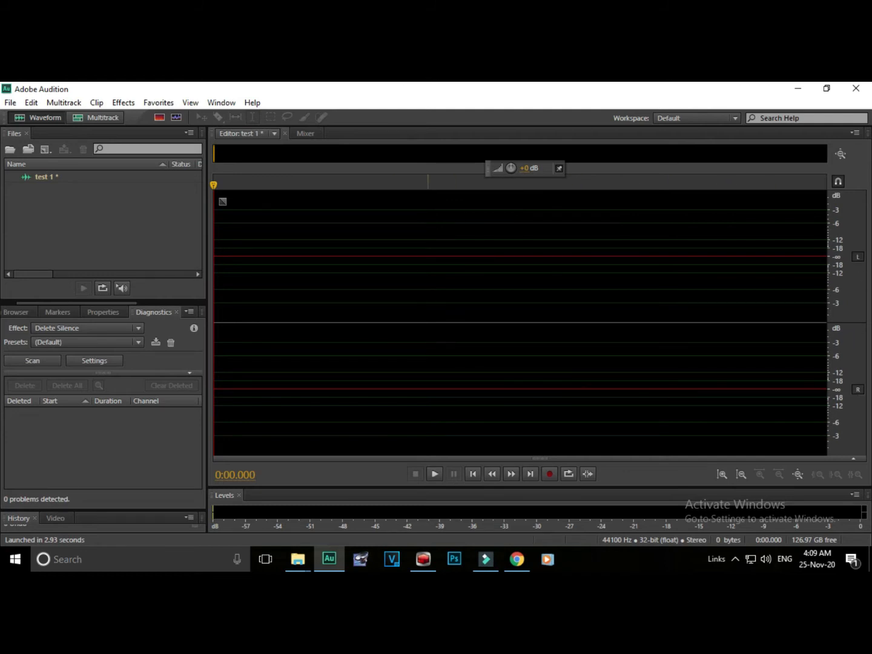
Record about 9 seconds of voice into the test 1 file, and stop the recording.
left_click(548, 473)
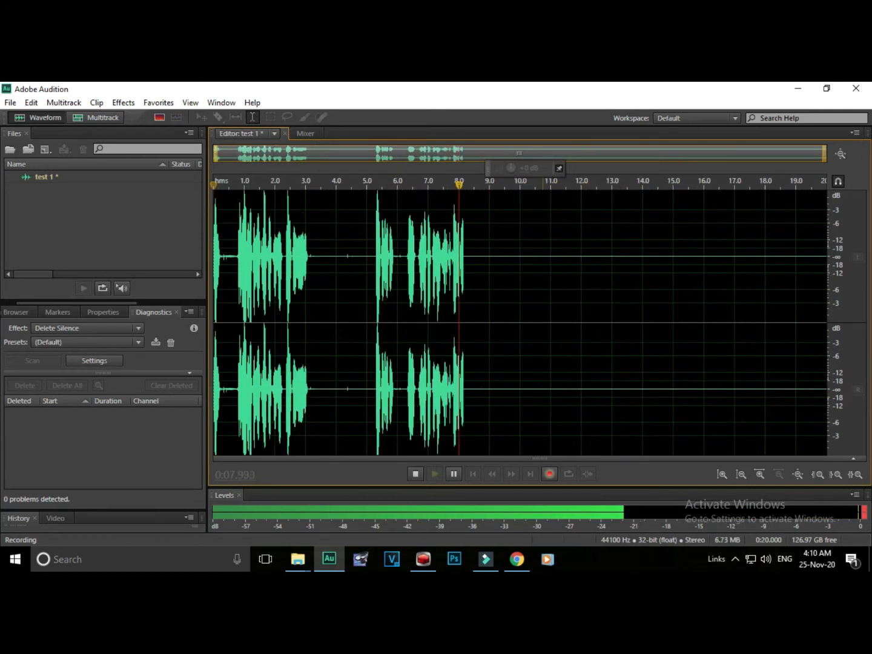
key("space")
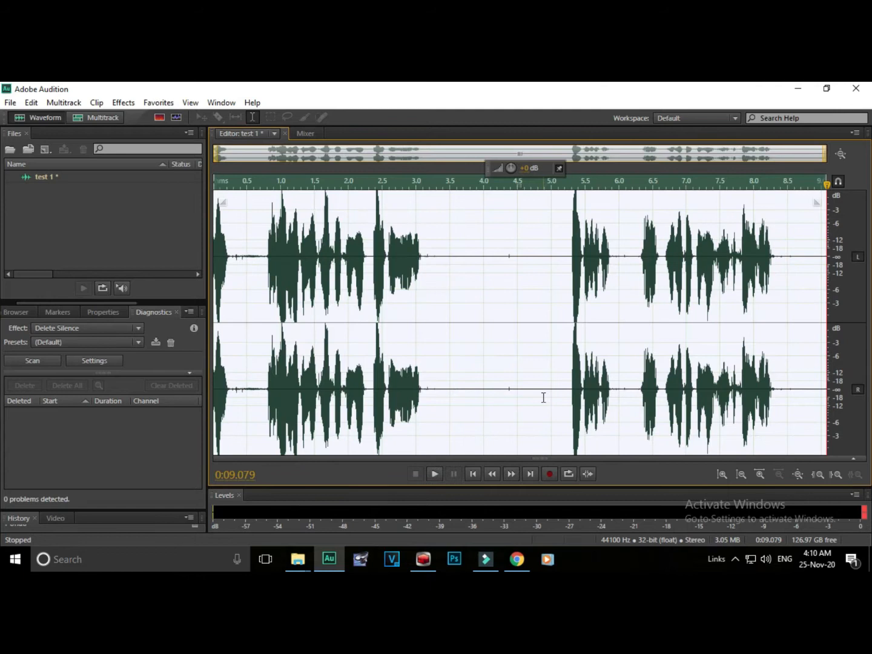
Clear the waveform selection and play the recording back from its beginning.
left_click(223, 317)
scroll(224, 317, "up", 2)
left_click(271, 329)
scroll(270, 329, "down", 2)
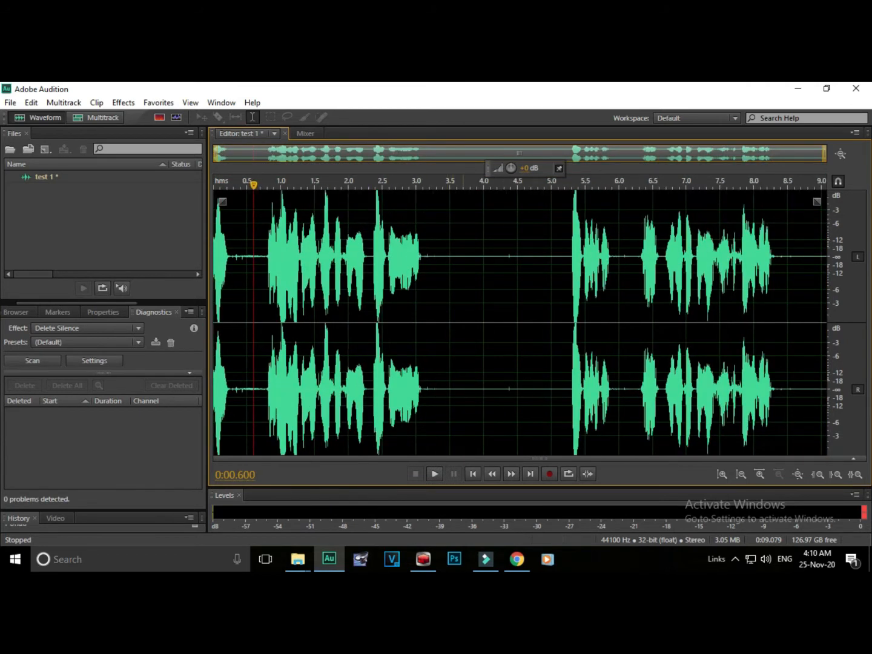
left_click(216, 340)
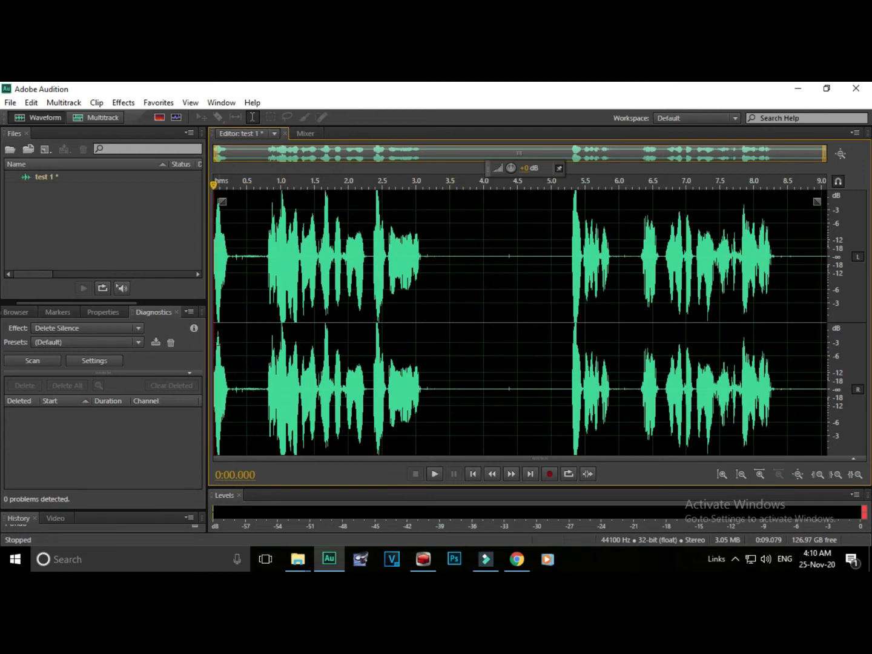
key("space")
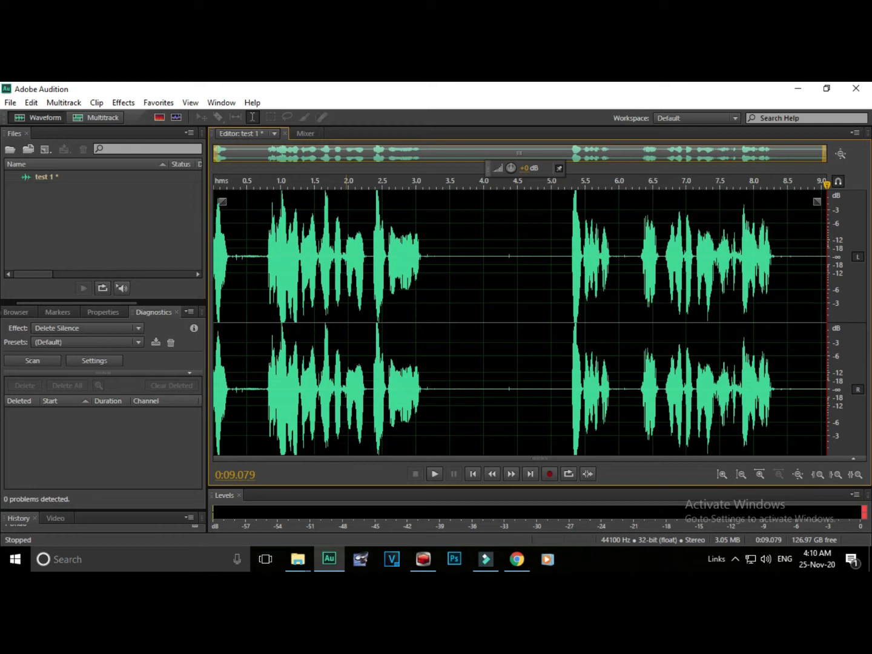
Examine the recorded waveform by placing the playhead at various points along the timeline.
left_click(247, 329)
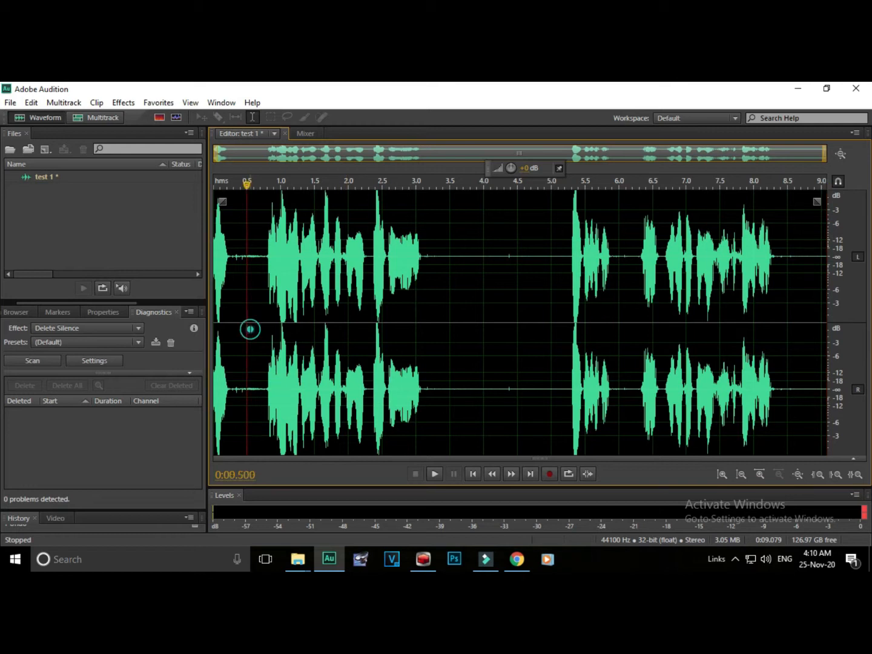
left_click(262, 329)
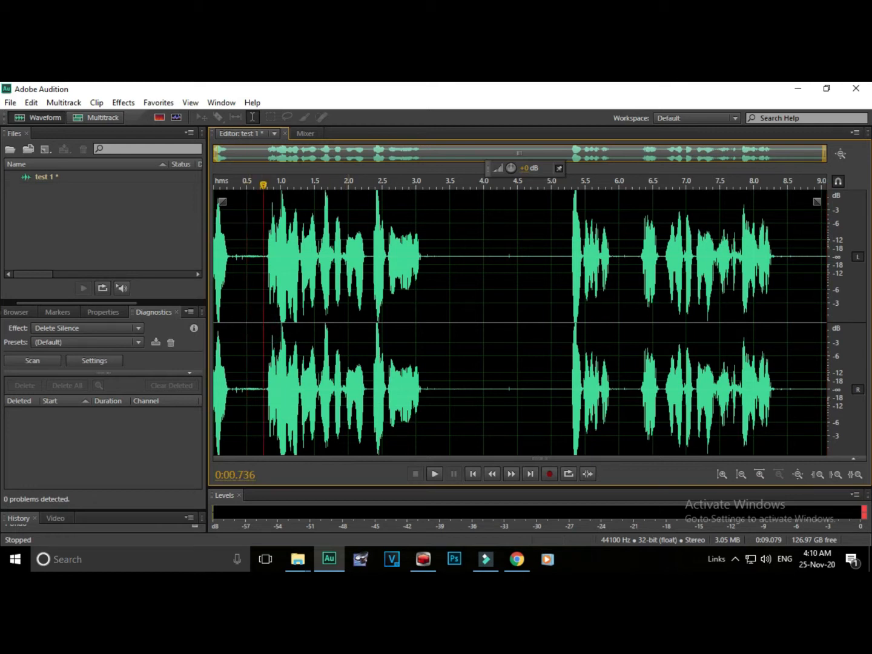
left_click(475, 336)
left_click(516, 336)
left_click(543, 333)
left_click(427, 336)
left_click(343, 334)
left_click(277, 330)
left_click(258, 330)
left_click(380, 340)
left_click(461, 347)
left_click(575, 341)
left_click(631, 342)
left_click(705, 337)
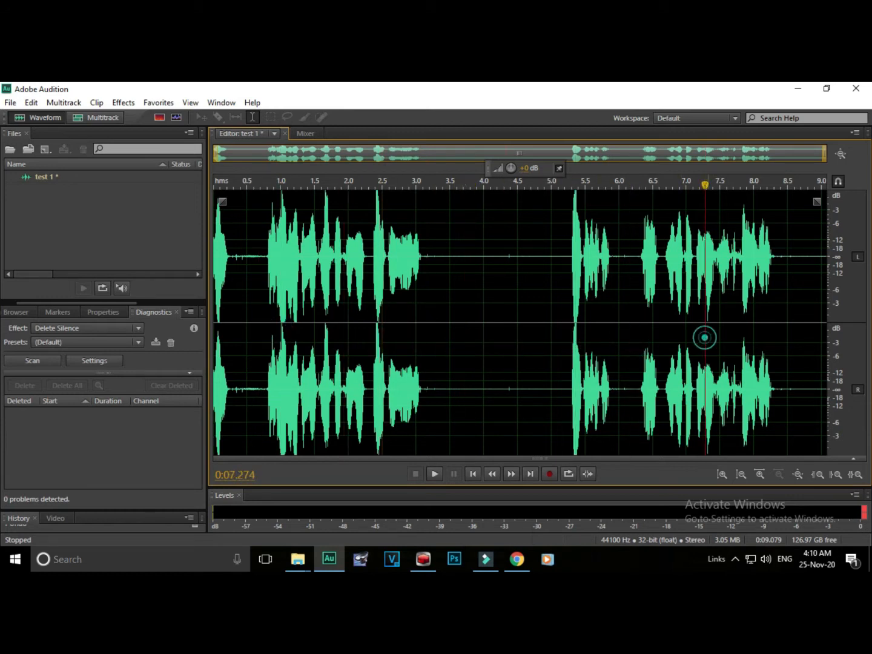
left_click(772, 343)
left_click(790, 339)
left_click(265, 320)
left_click(221, 322)
left_click(262, 324)
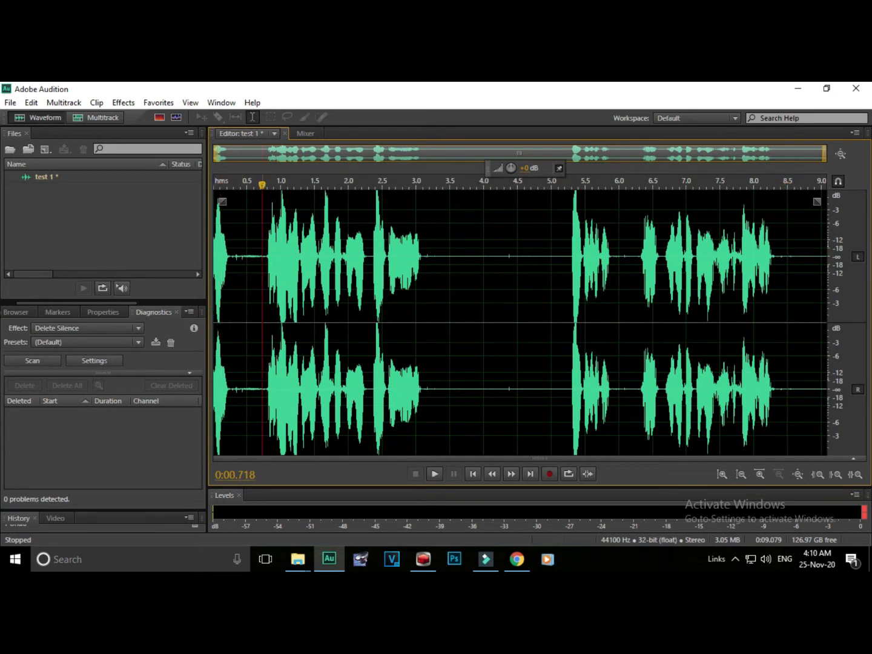
left_click(262, 321)
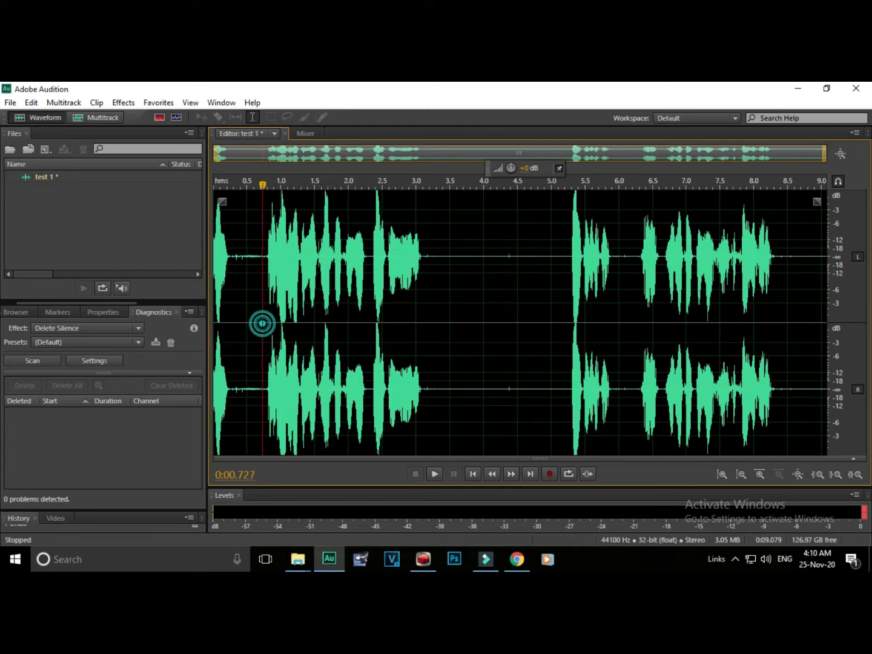
left_click_drag(262, 320, 189, 325)
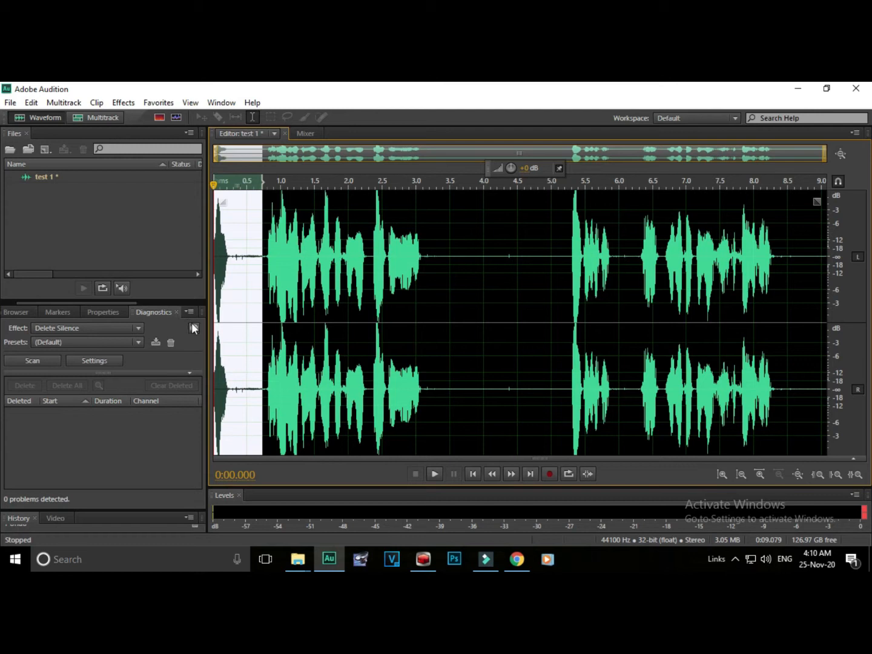
left_click_drag(430, 345, 454, 366)
left_click(266, 336)
Cut the opening section of the recording from its start to about 0.73 seconds.
scroll(267, 336, "up", 1)
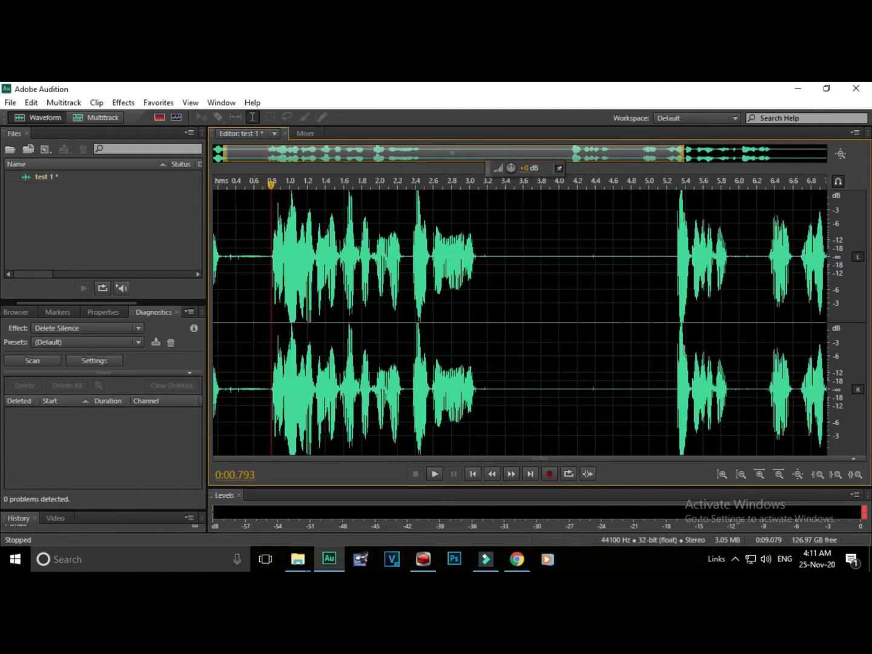
scroll(261, 337, "up", 1)
scroll(261, 337, "down", 2)
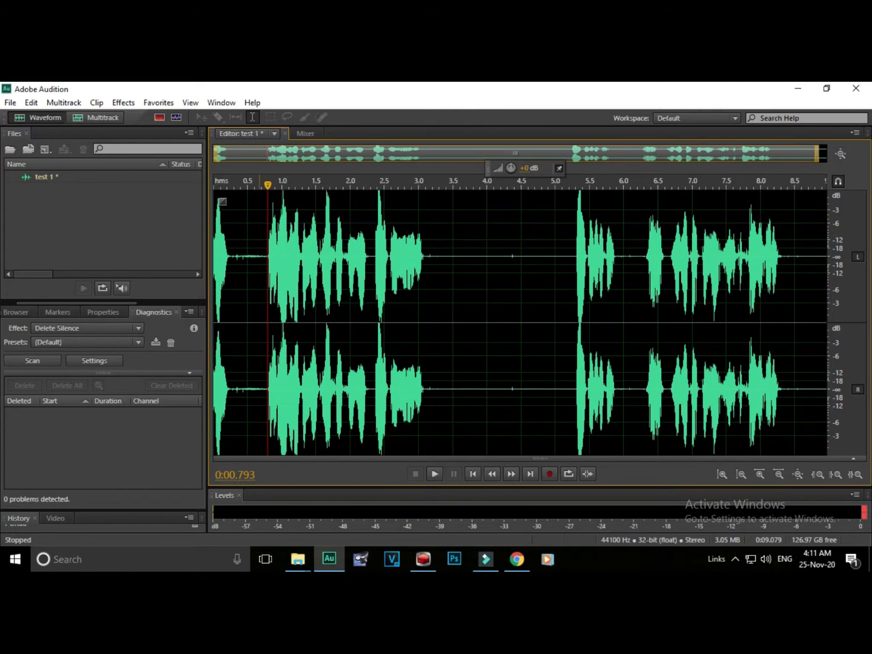
scroll(261, 336, "up", 4)
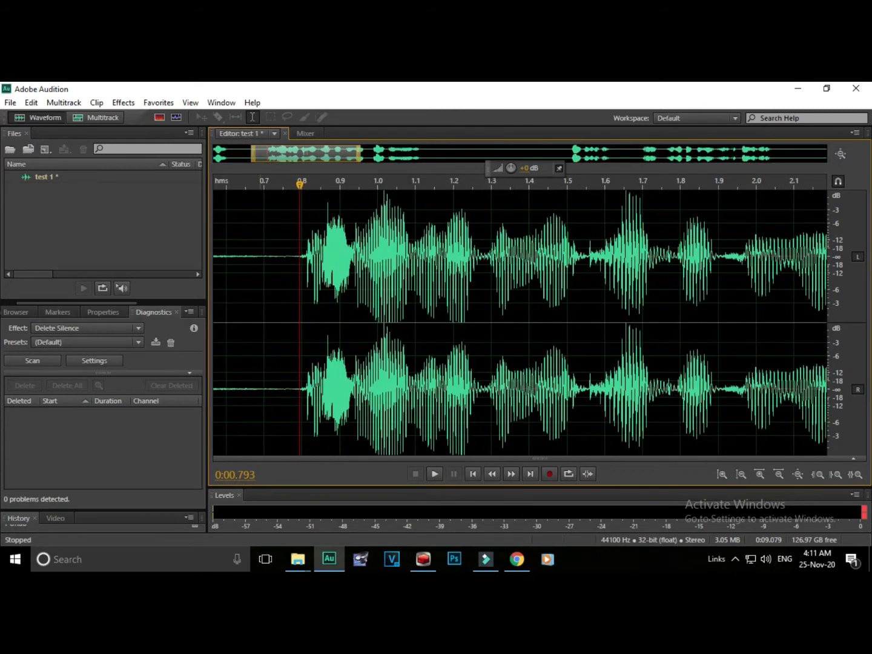
scroll(261, 337, "down", 4)
left_click(256, 336)
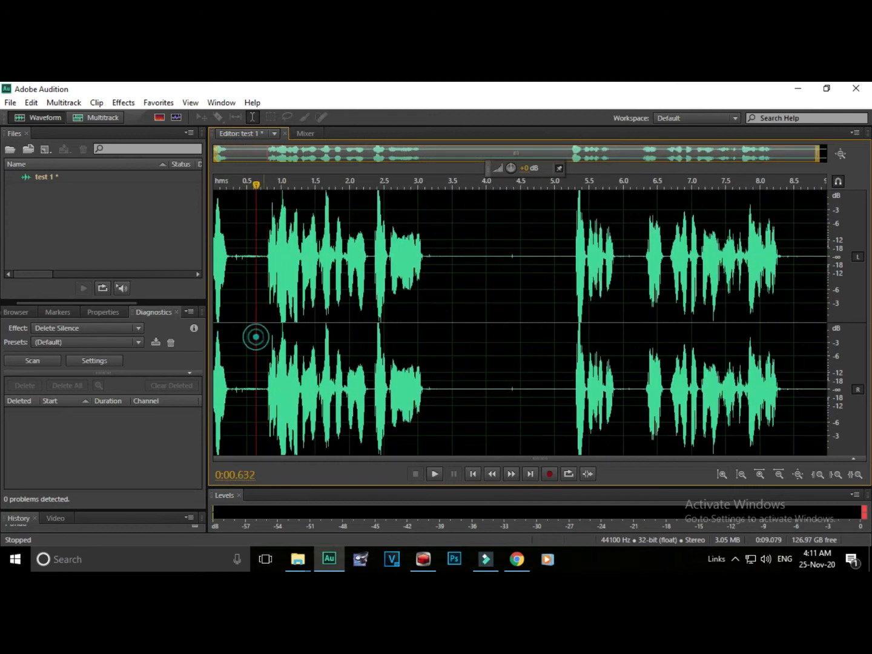
left_click(263, 334)
left_click(263, 335)
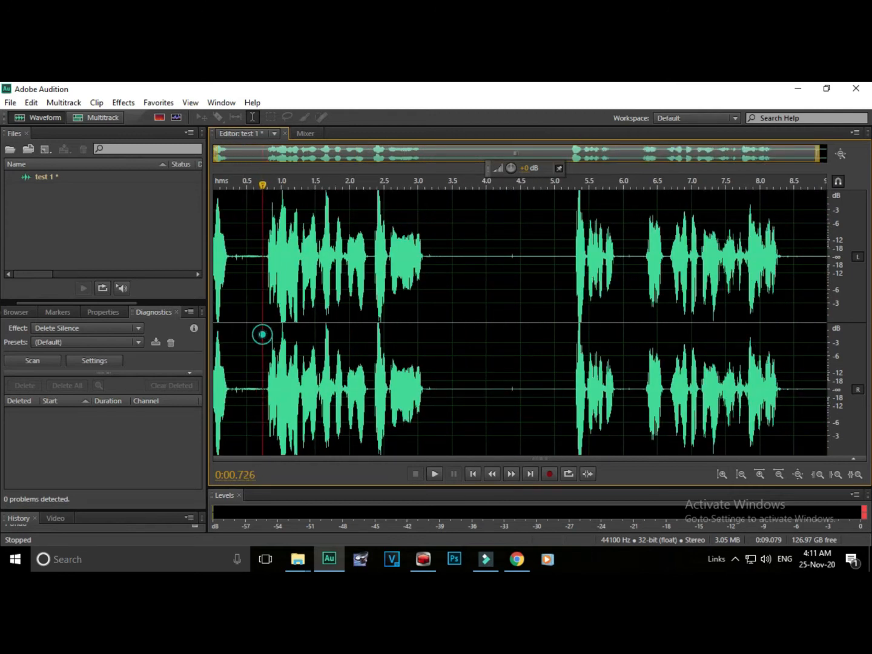
left_click_drag(263, 334, 209, 337)
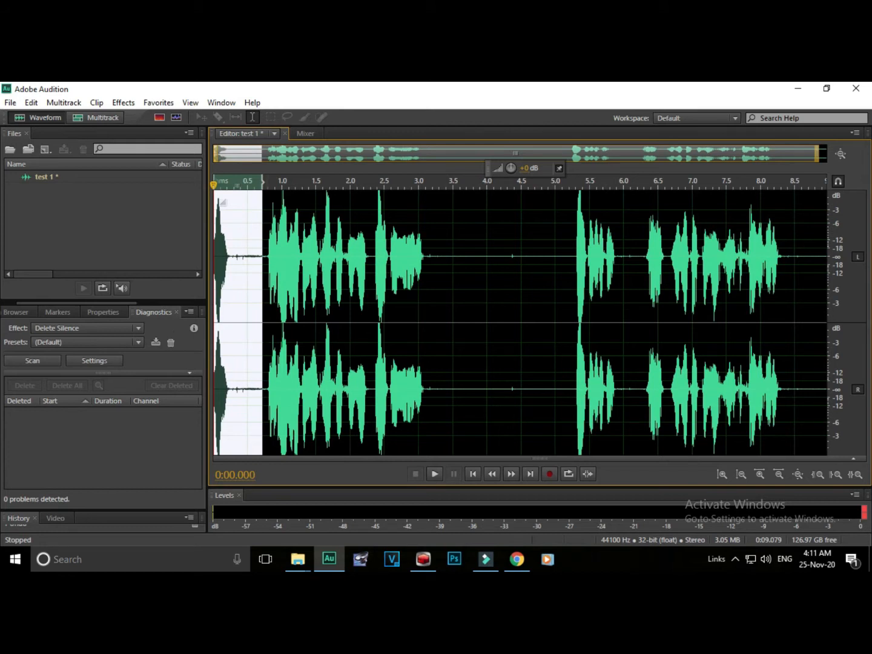
right_click(244, 334)
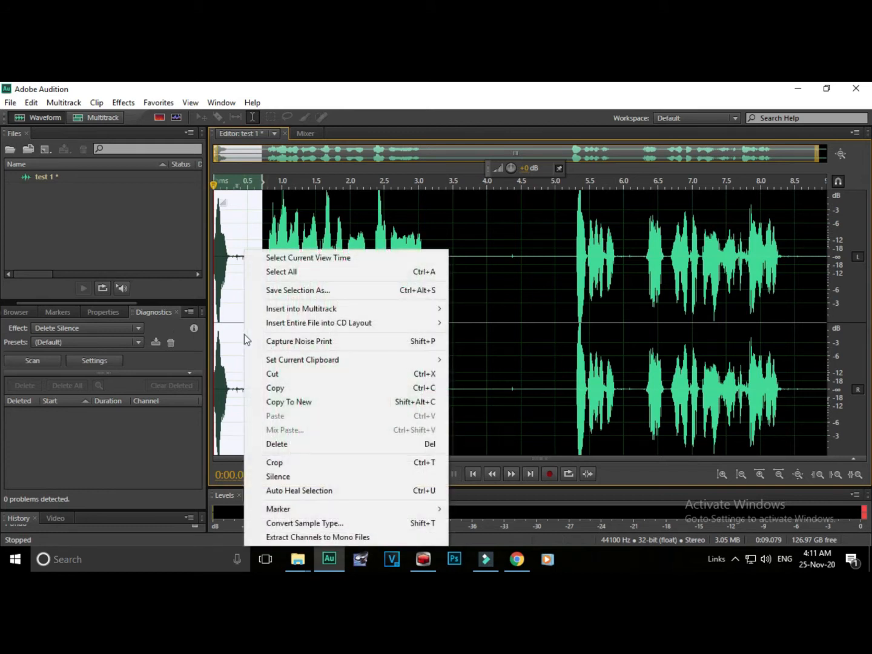
left_click(259, 373)
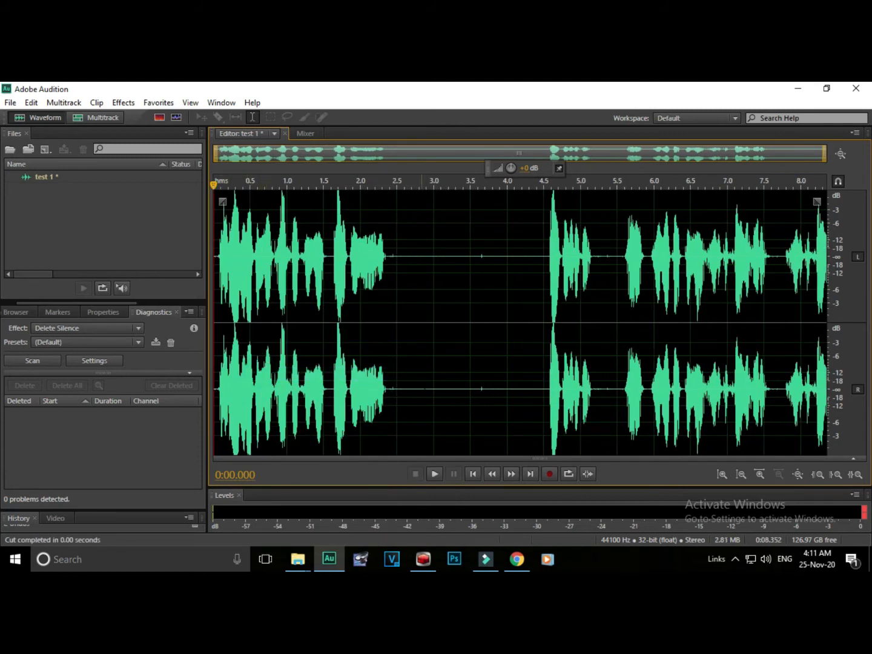
Play the trimmed recording from its start, and delete the section from about 1.59 to 4.5 seconds.
key("space")
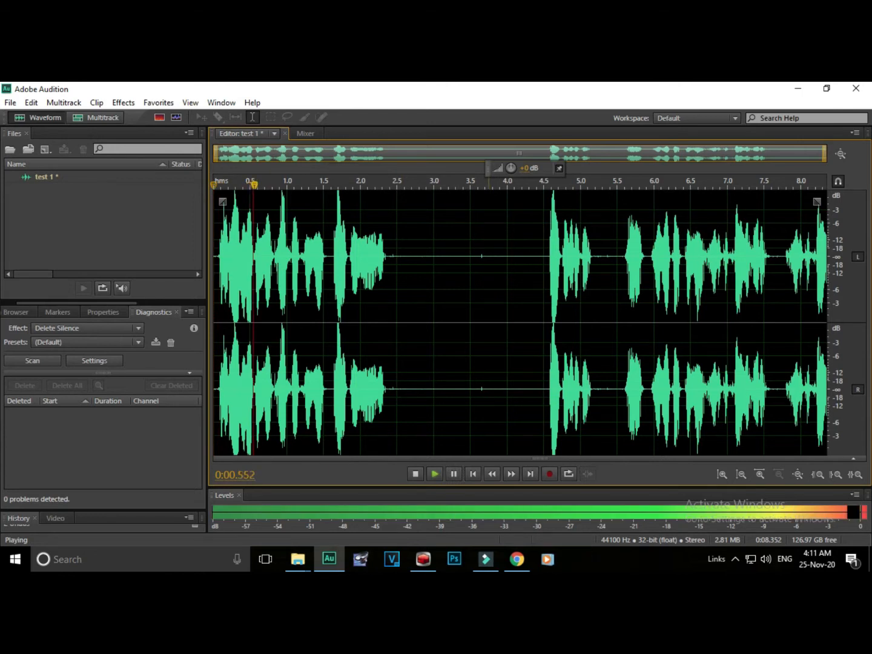
key("space")
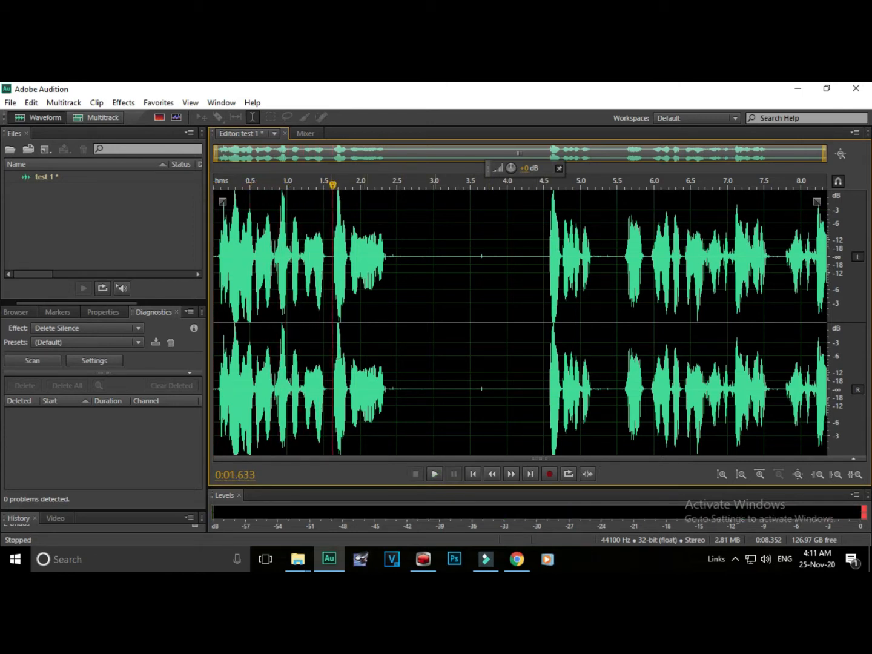
left_click(412, 351)
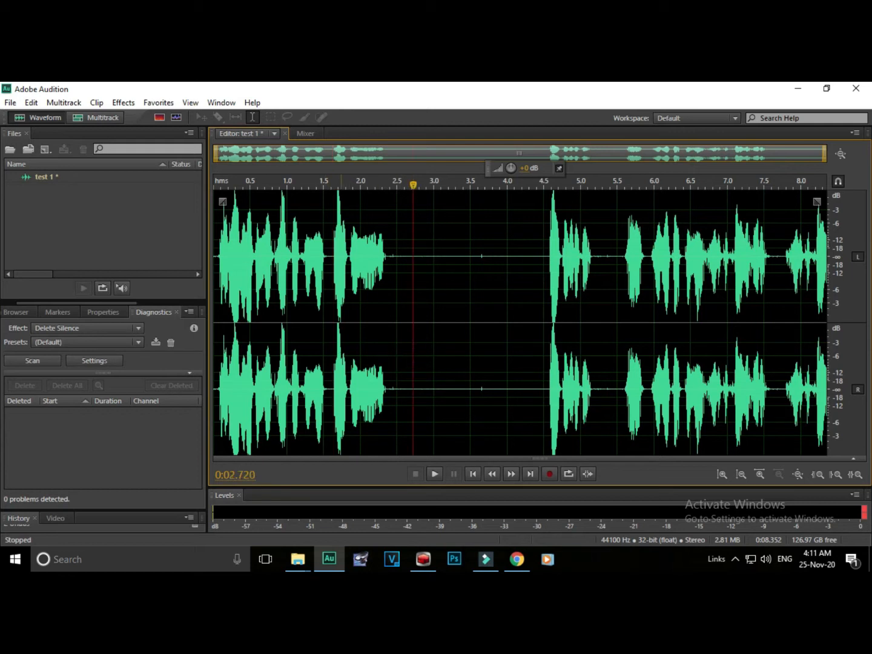
left_click(542, 341)
left_click_drag(330, 339, 543, 339)
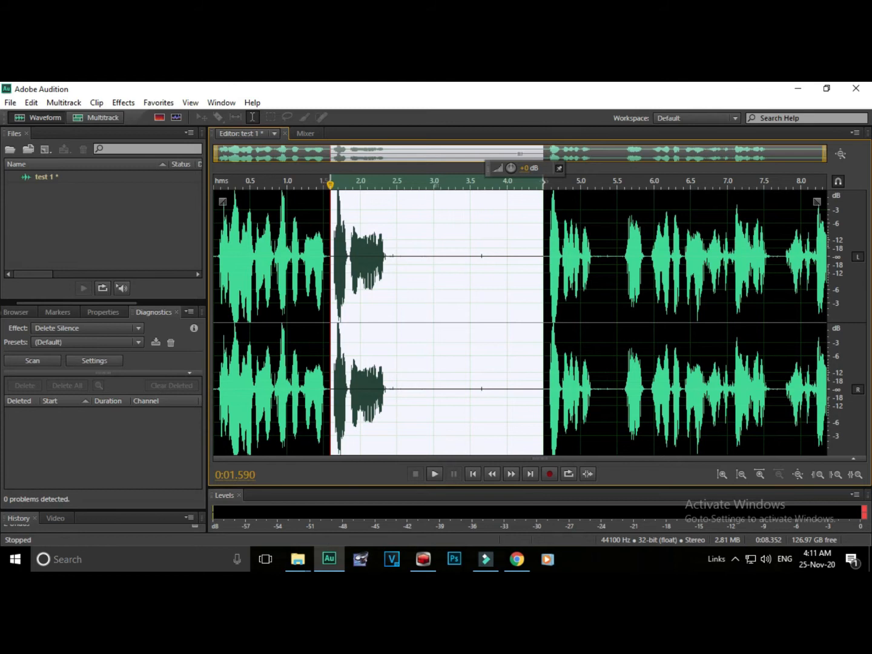
key("Delete")
left_click(335, 343)
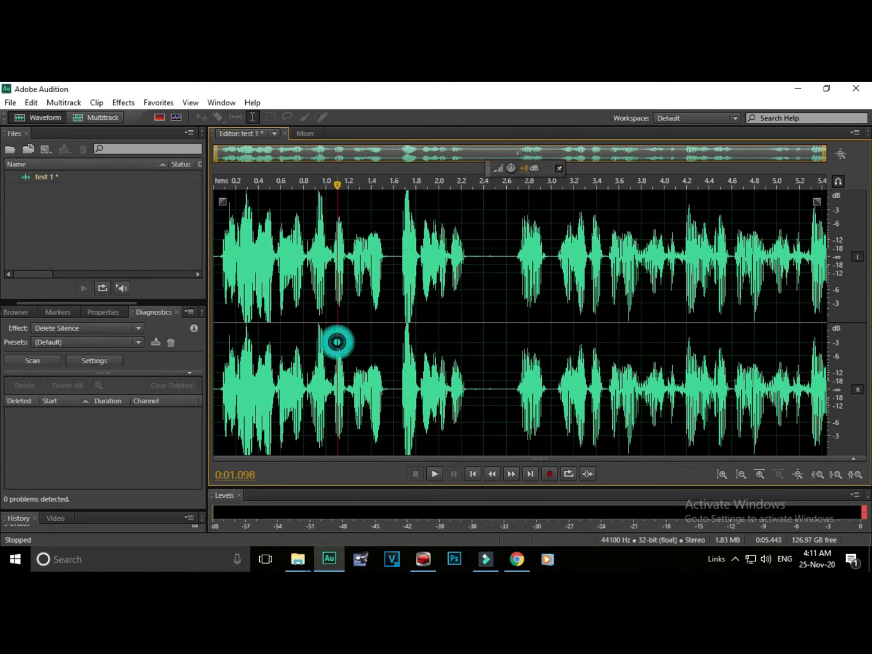
Play the recording from about 1.1 seconds and delete the silent section from about 2.36 to 2.6 seconds.
key("space")
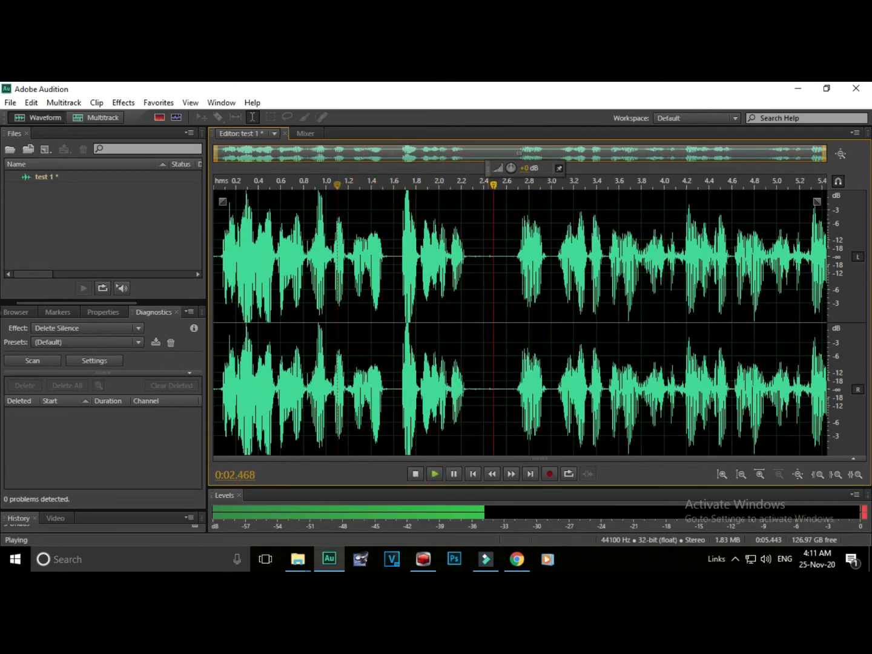
left_click_drag(481, 352, 509, 353)
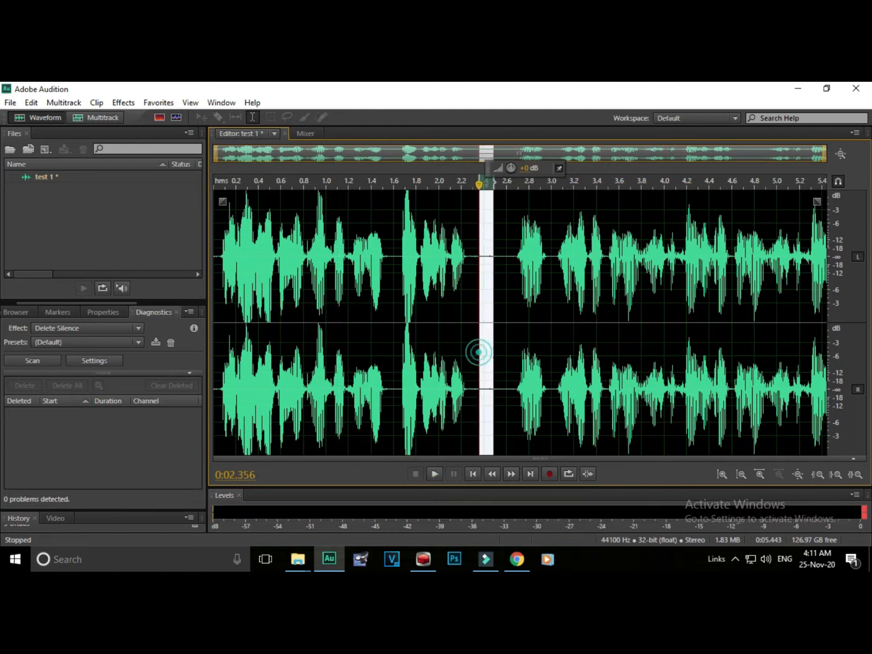
key("Delete")
Play the recording from about 2.0 seconds, delete the short silent gap near 2.75 seconds, and replay the edited part.
left_click(446, 356)
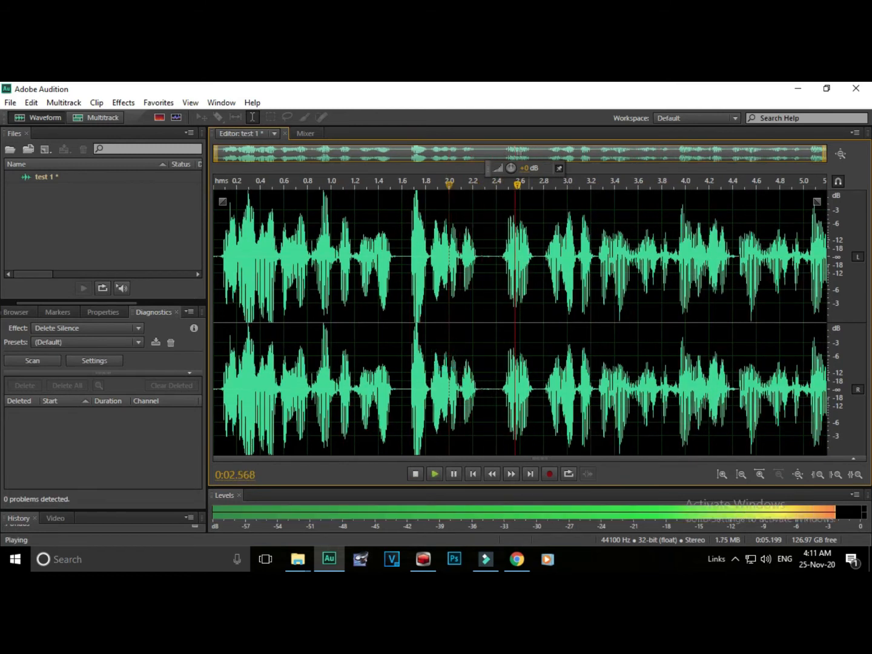
key("space")
left_click(537, 356)
scroll(537, 357, "up", 3)
left_click_drag(529, 353, 556, 352)
key("Delete")
scroll(545, 353, "down", 3)
left_click(422, 353)
key("space")
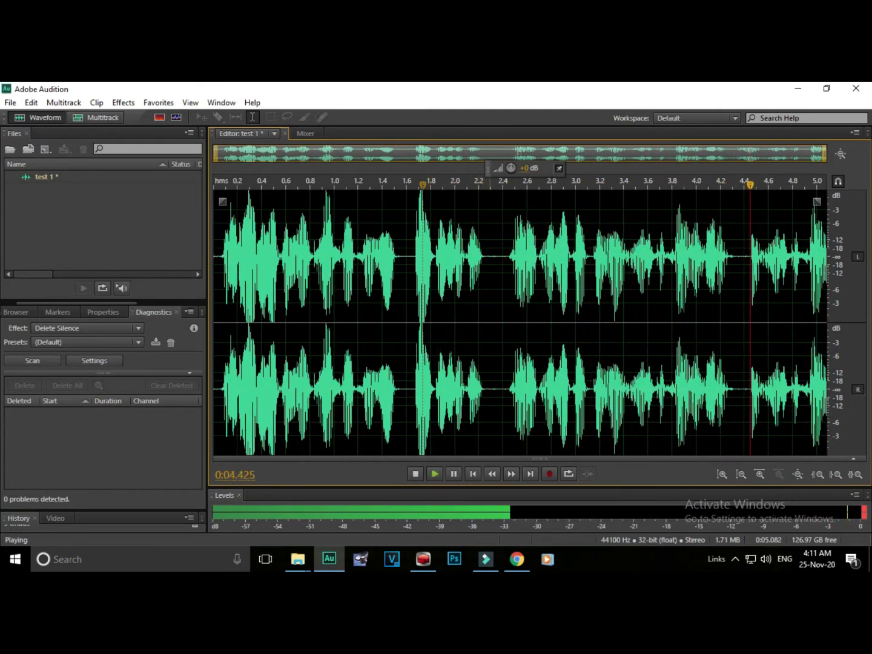
Select the entire recording, raise its amplitude, and play the louder version.
double_click(479, 341)
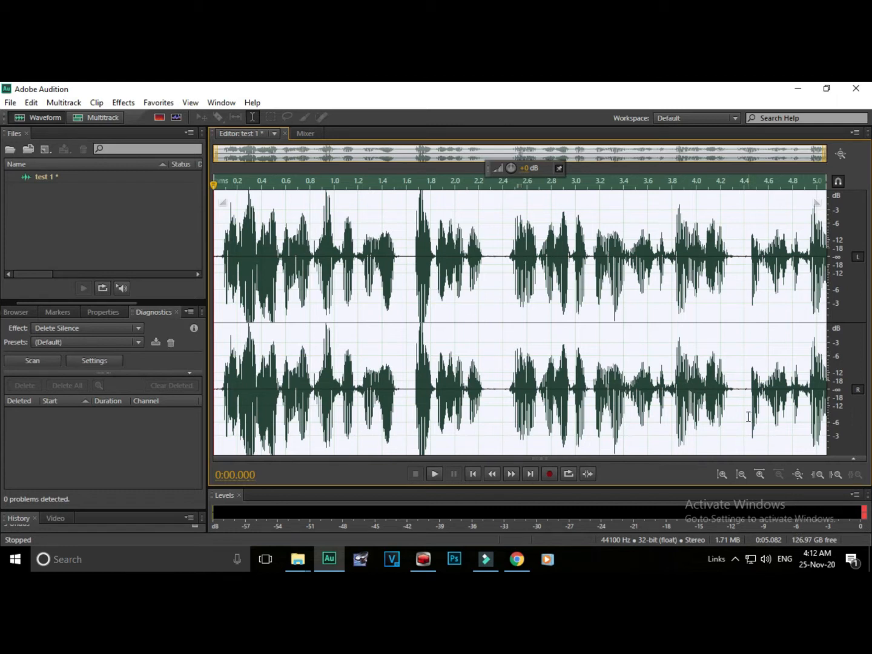
key("space")
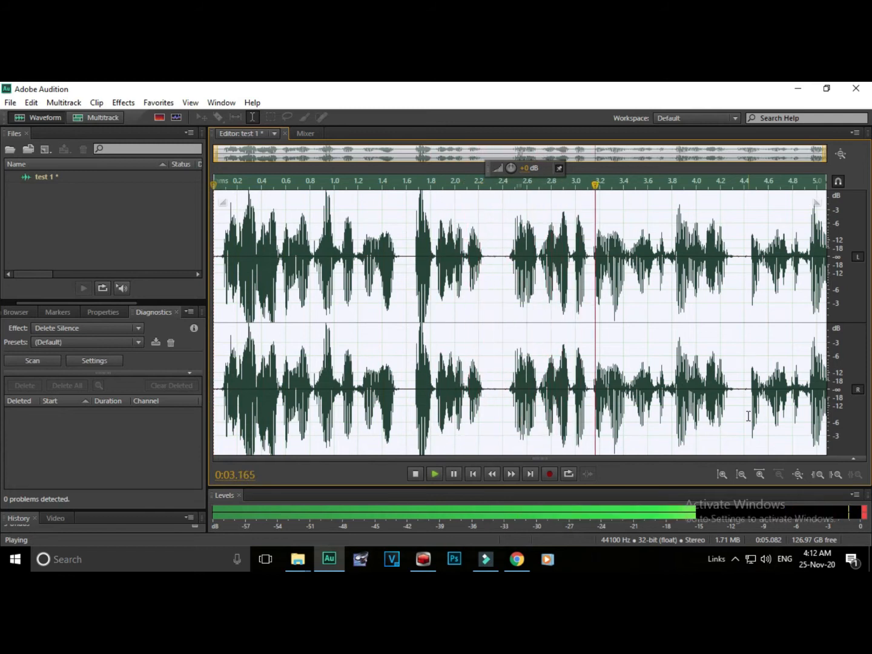
key("space")
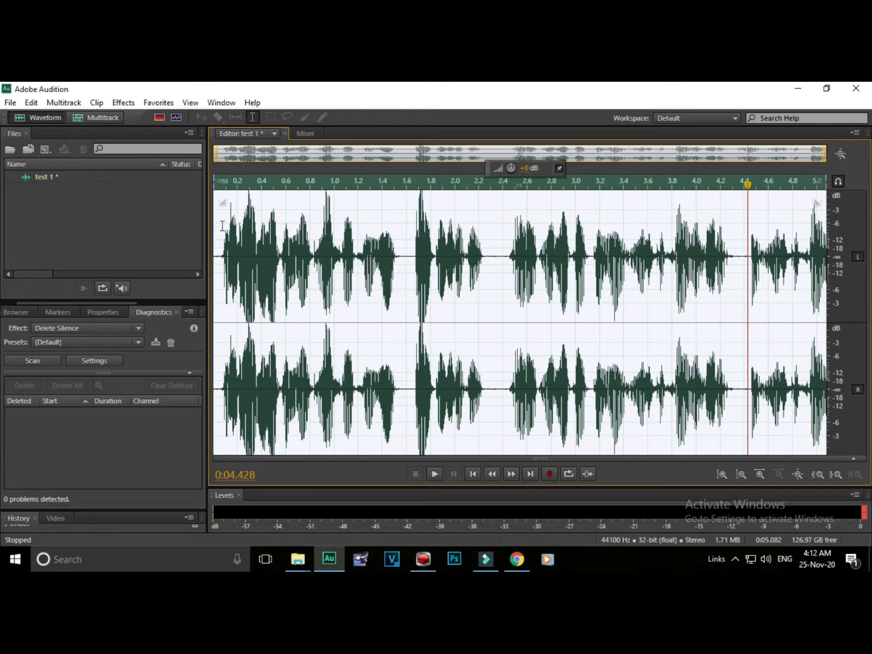
left_click_drag(511, 168, 515, 159)
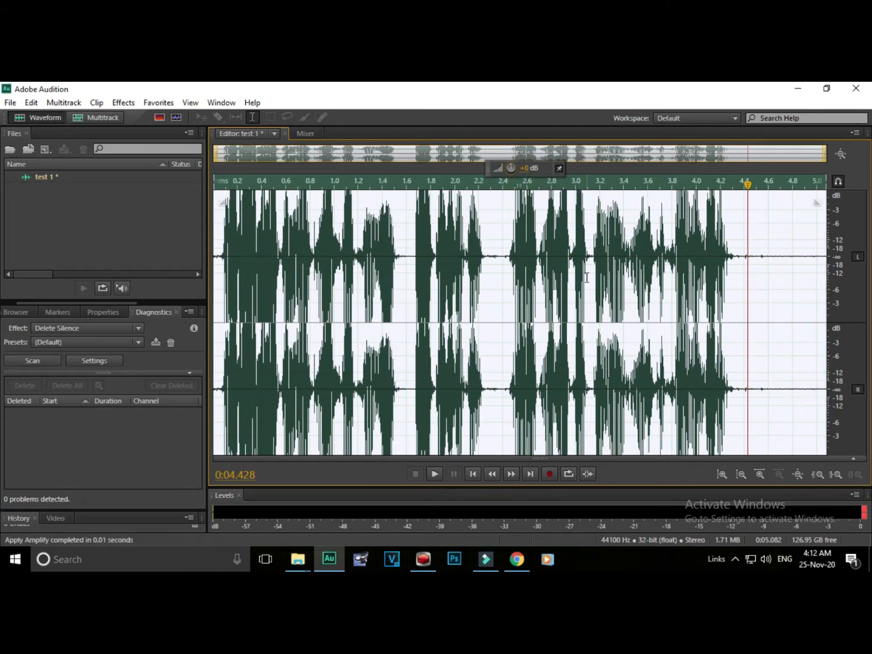
key("space")
key("space")
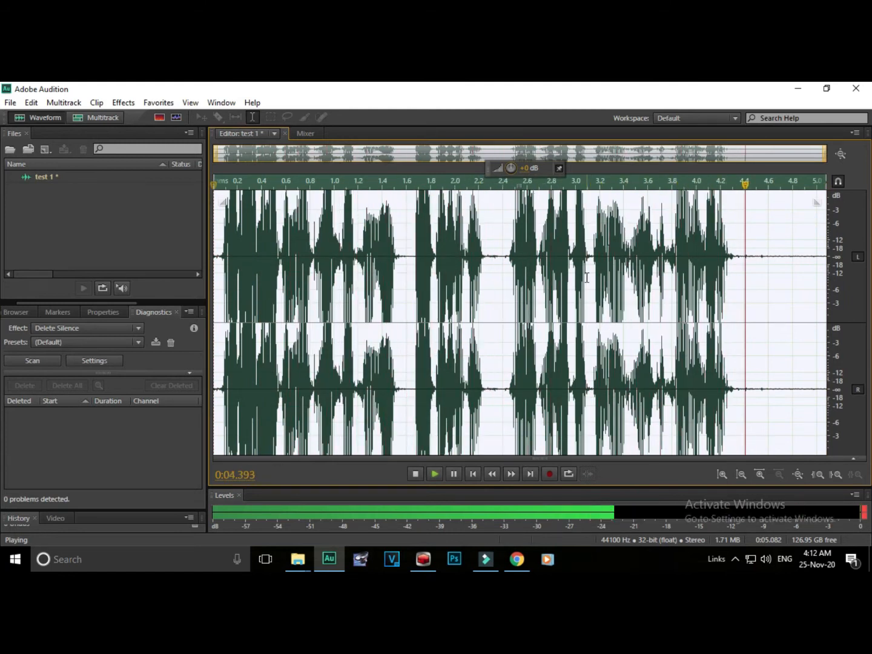
key("space")
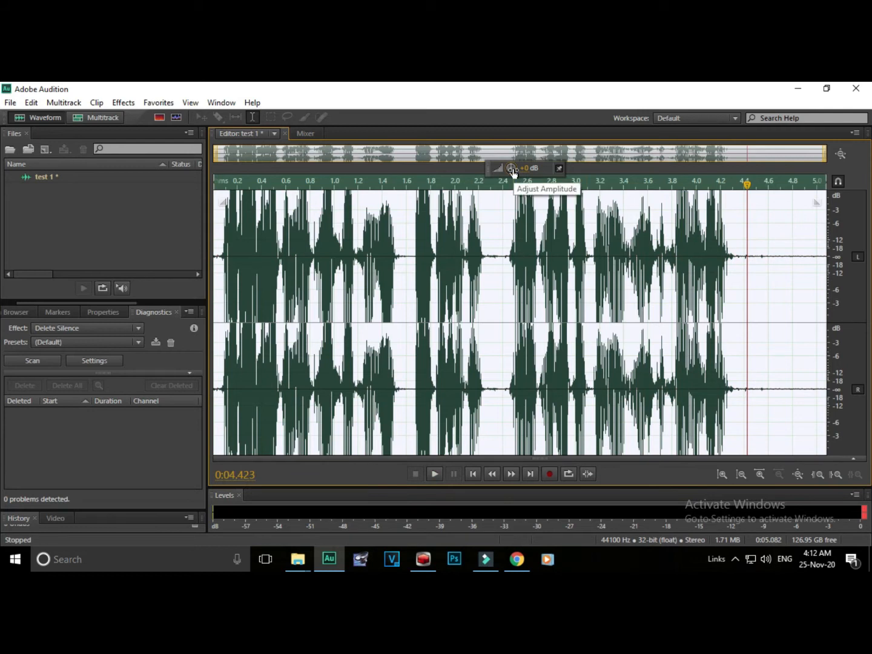
Lower the amplitude of the entire recording and play it back from the start.
left_click_drag(512, 172, 517, 188)
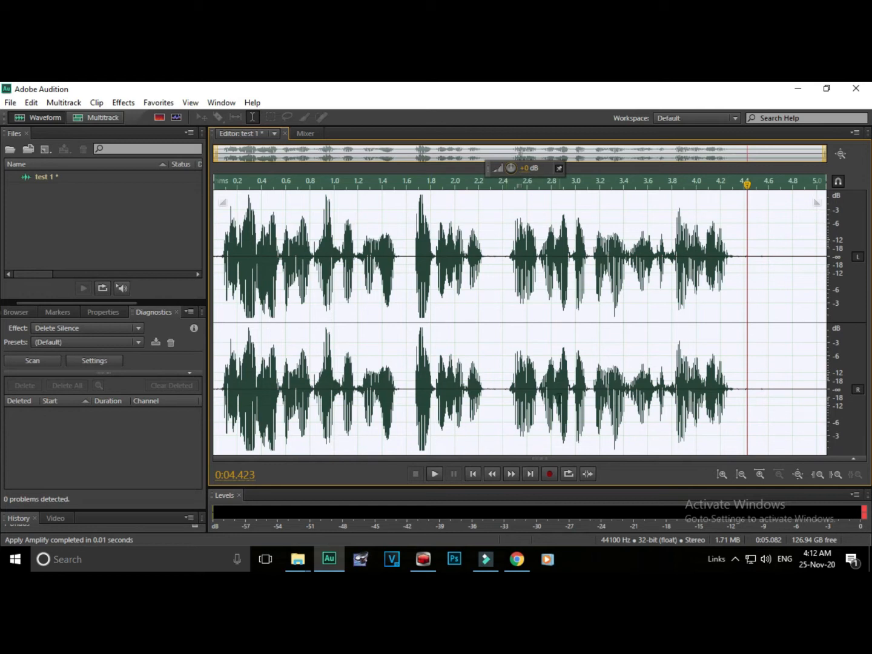
key("space")
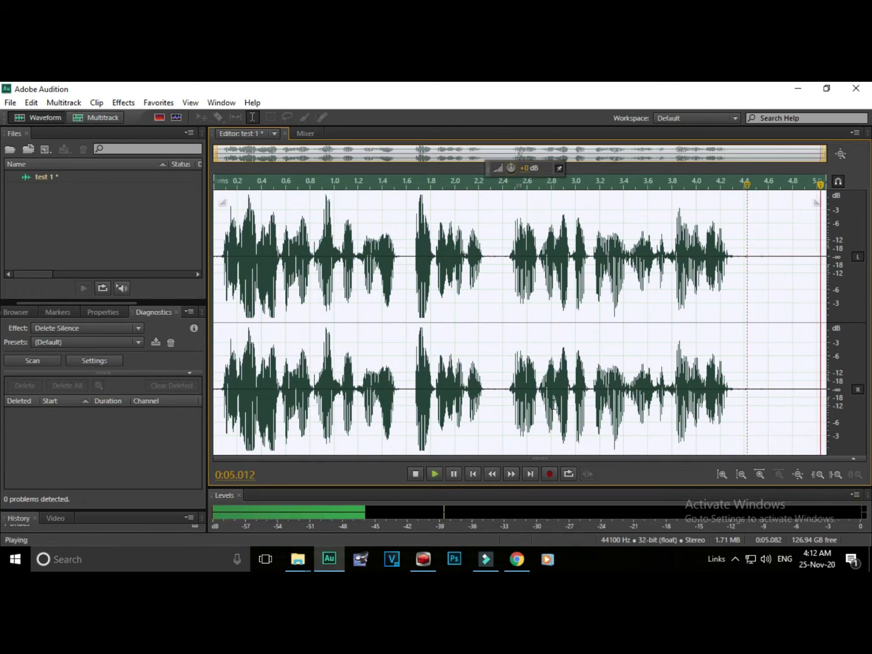
key("space")
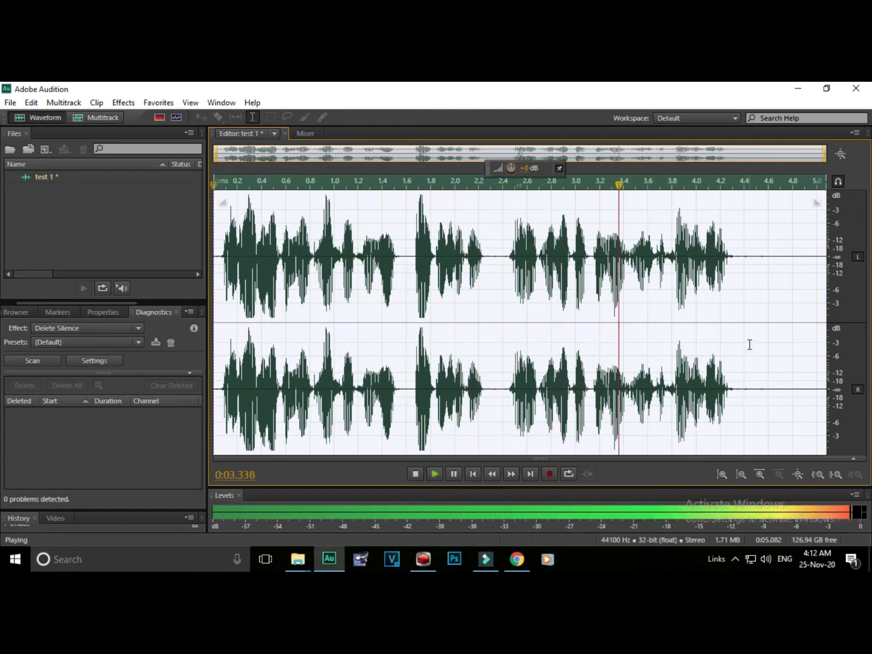
Delete the silent tail of the recording from about 4.4 seconds to its end.
left_click_drag(742, 334, 863, 342)
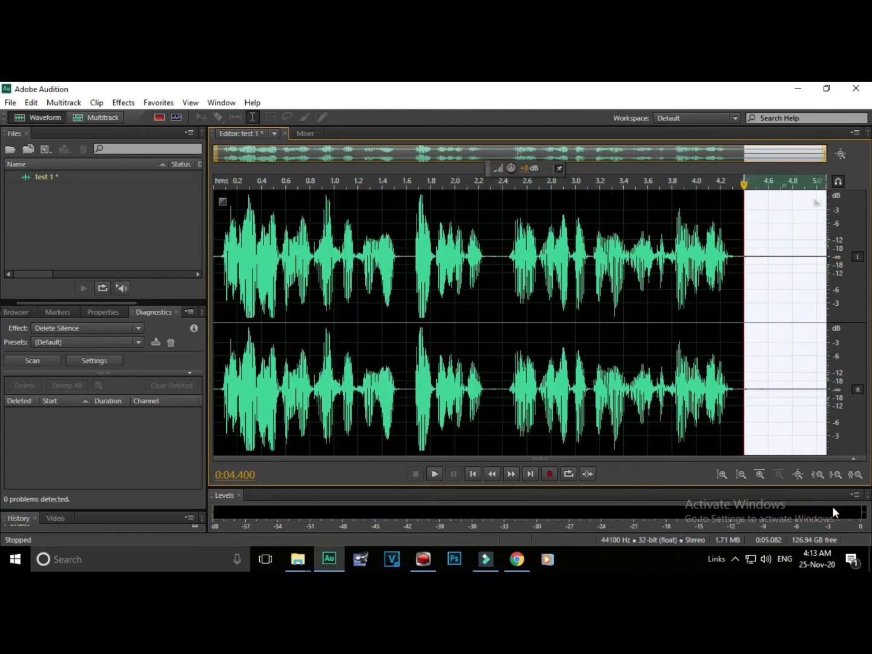
key("Delete")
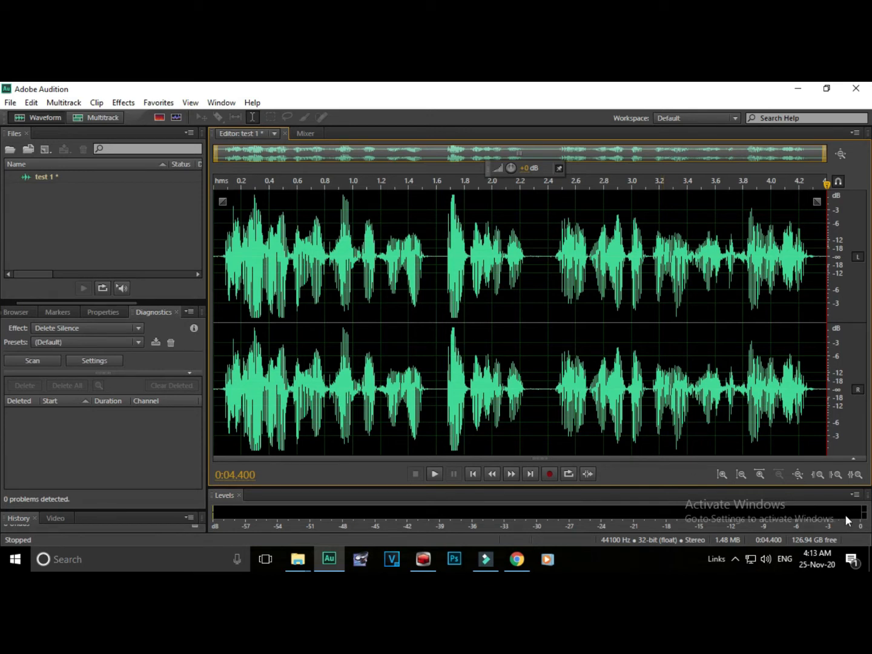
Normalize the entire recording to 90% with all channels normalized equally.
double_click(233, 324)
double_click(522, 341)
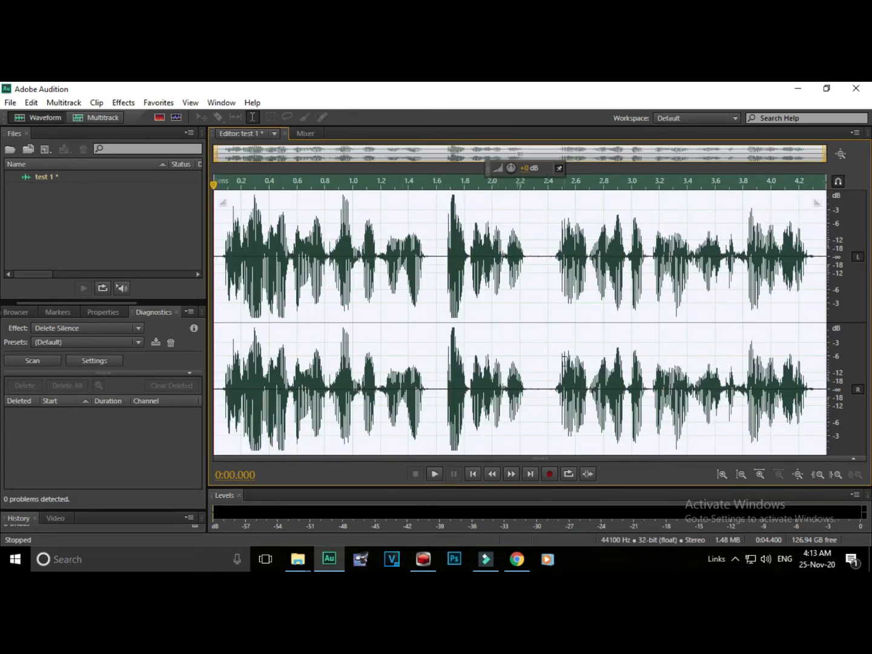
left_click(119, 104)
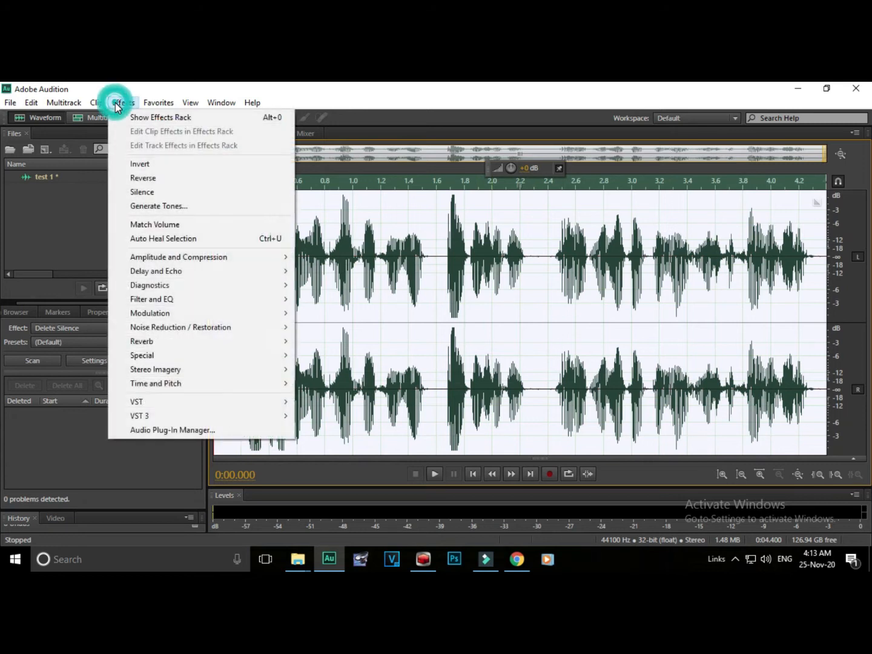
mouse_move(201, 257)
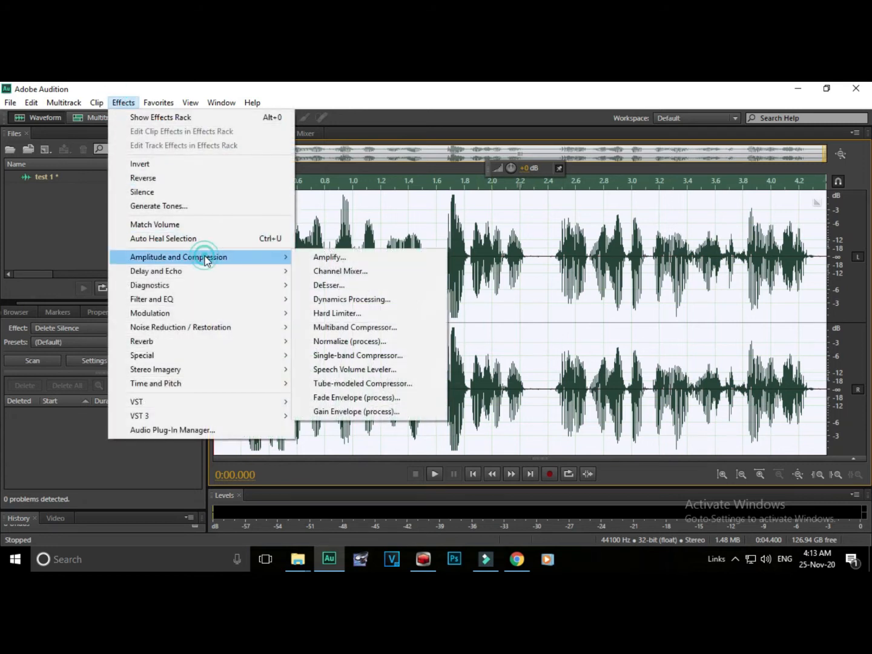
left_click(390, 342)
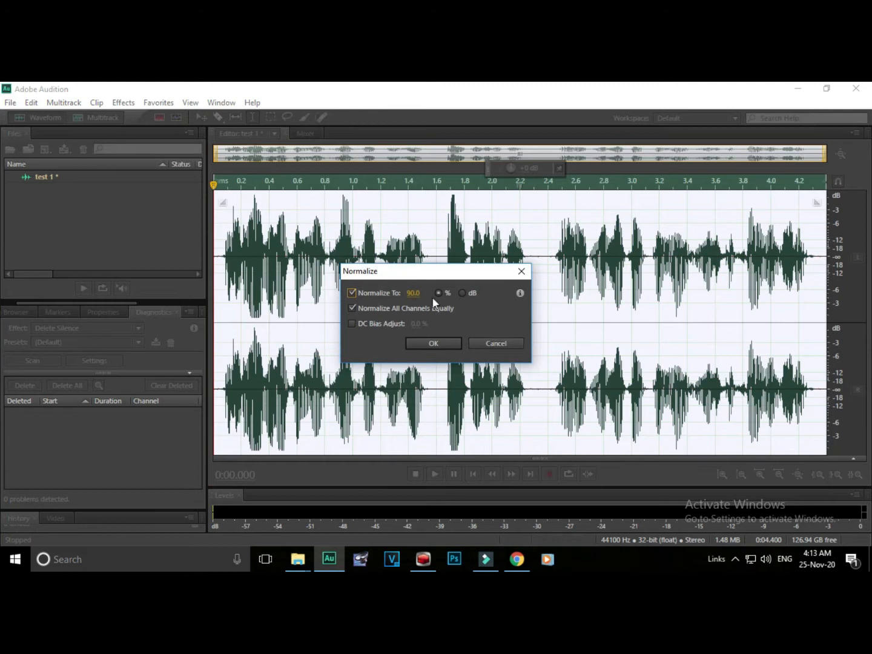
left_click(433, 343)
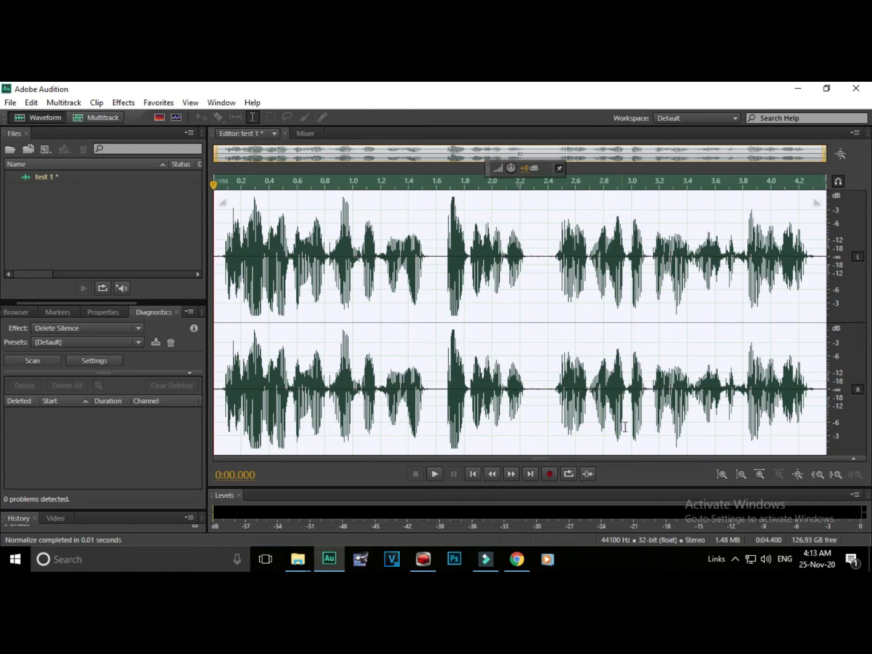
Open the Parametric Equalizer for the selected recording and choose the Loudness Maximizer preset.
left_click(130, 105)
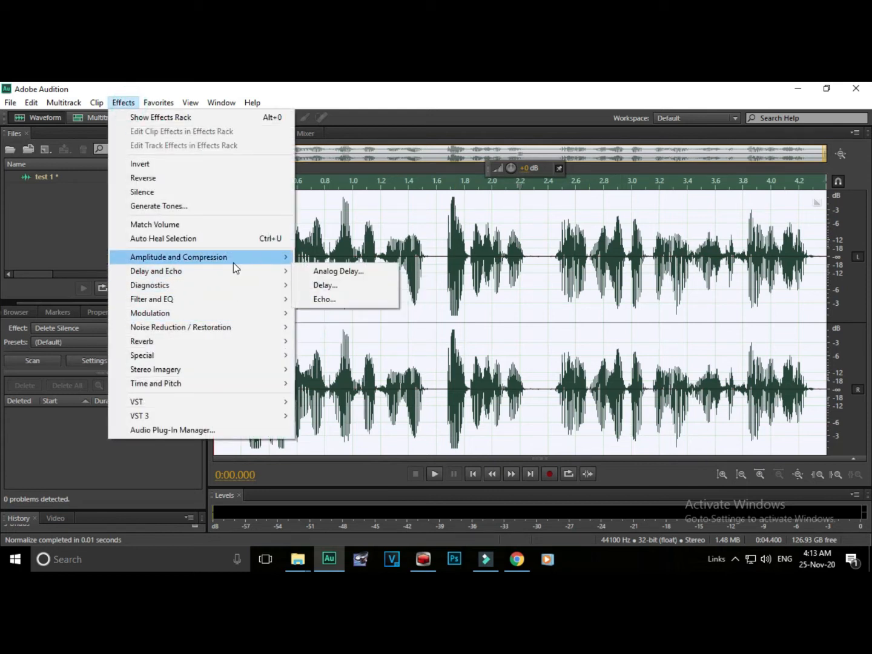
mouse_move(230, 302)
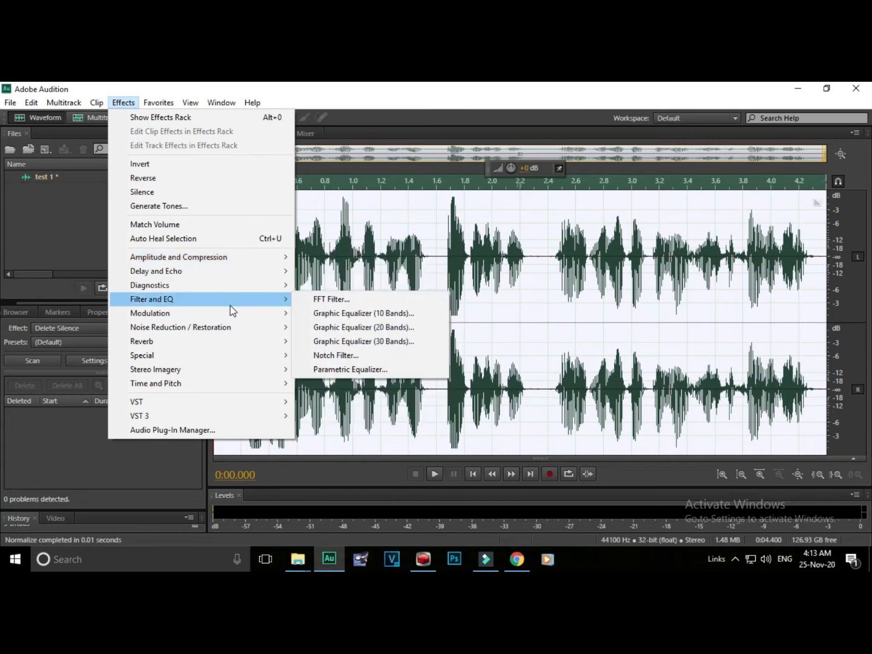
left_click(374, 371)
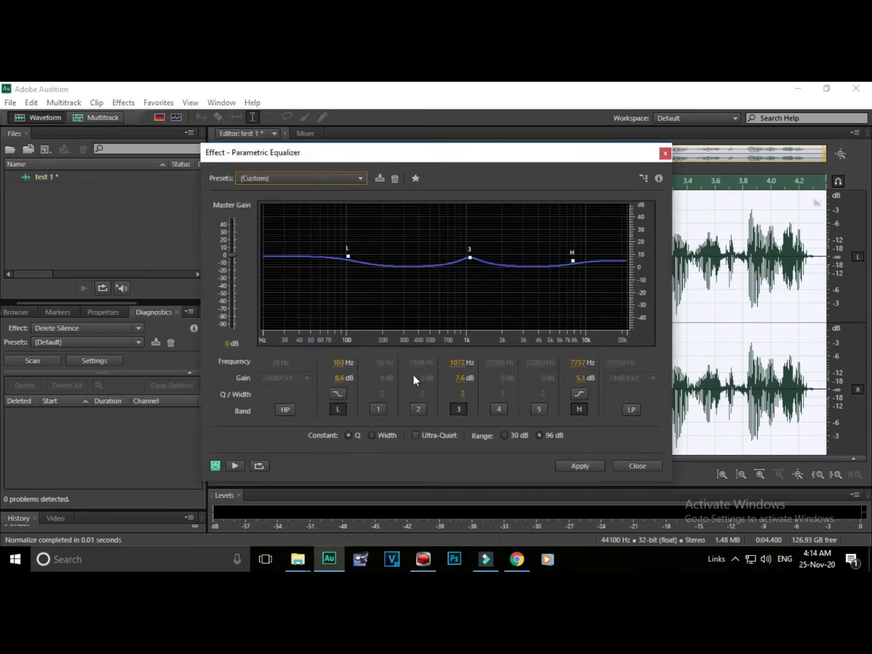
left_click(312, 177)
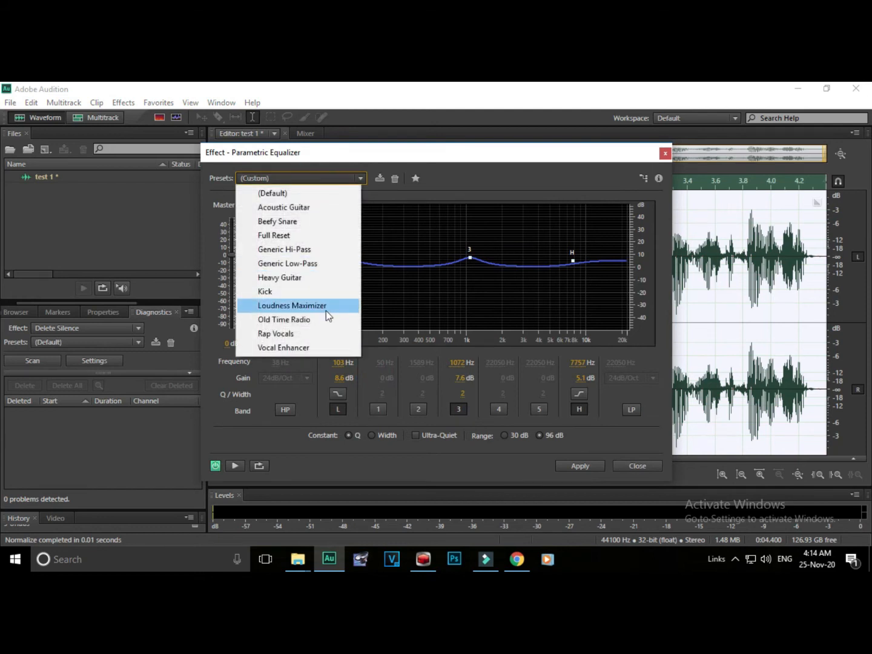
left_click(291, 305)
Set the low shelf to 119 Hz at 8.1 dB and the high shelf to 6218 Hz at 4 dB, and apply the equalizer.
left_click(356, 260)
left_click_drag(355, 260, 355, 257)
left_click_drag(558, 259, 561, 263)
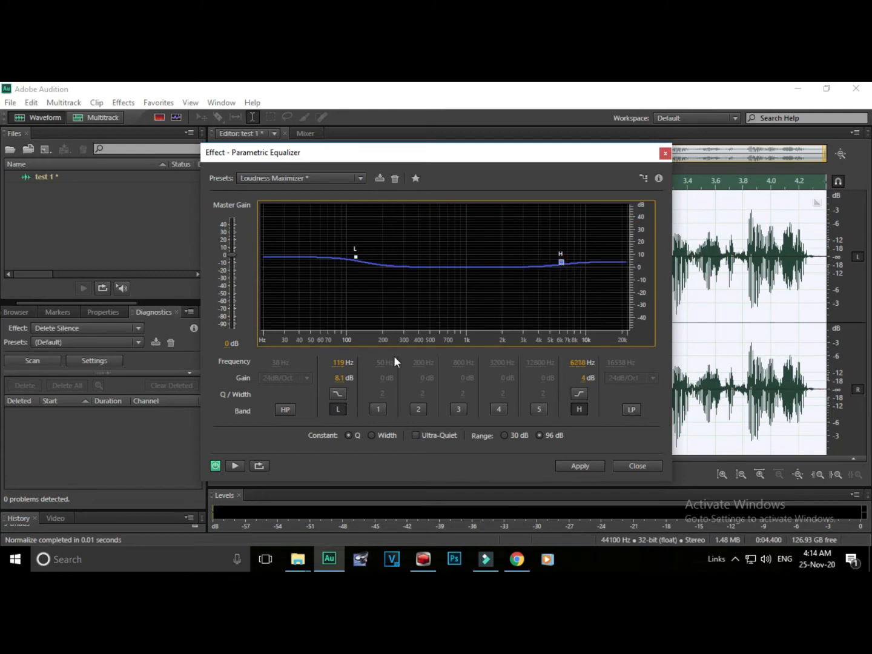
key("space")
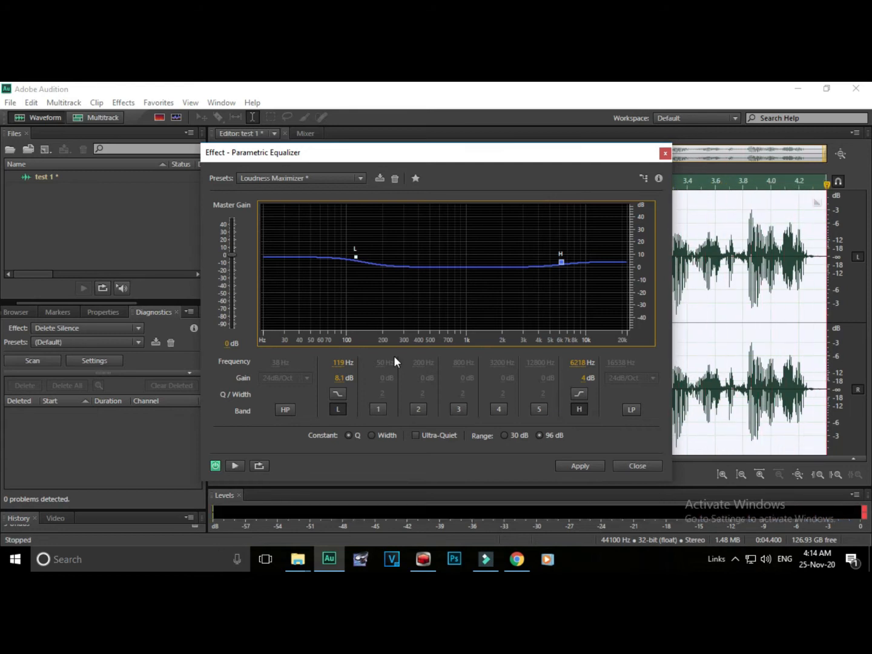
left_click(579, 466)
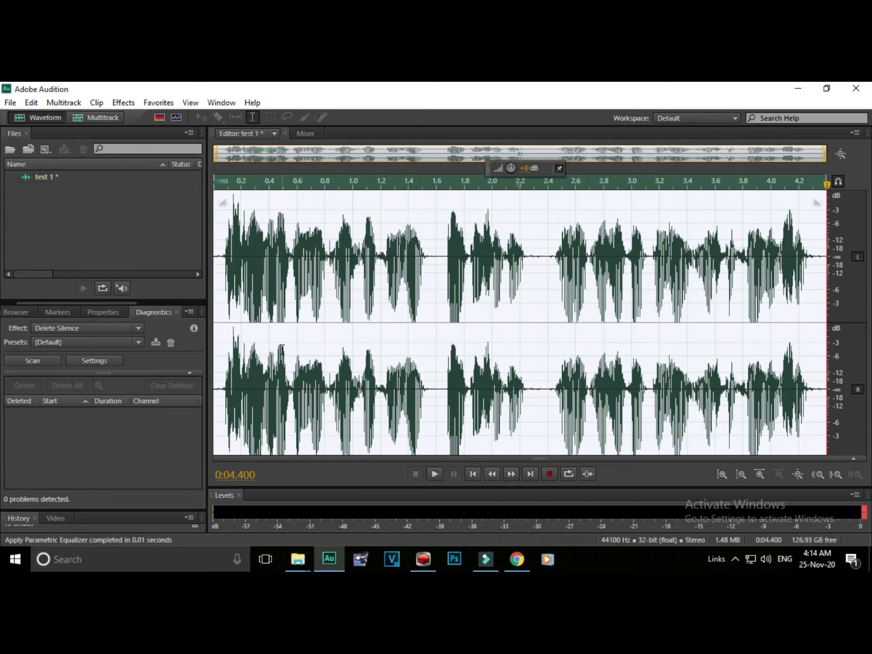
key("space")
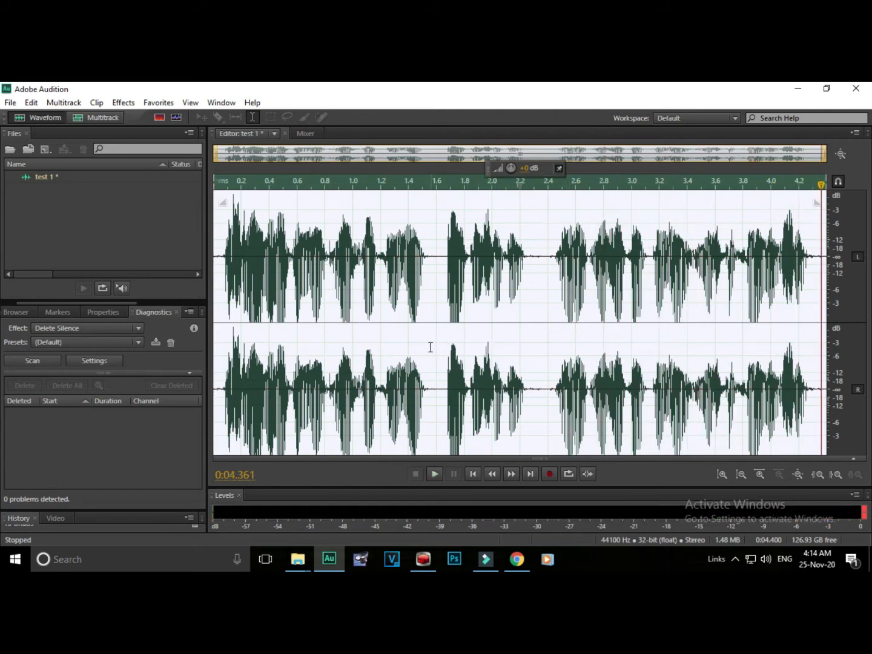
left_click(123, 102)
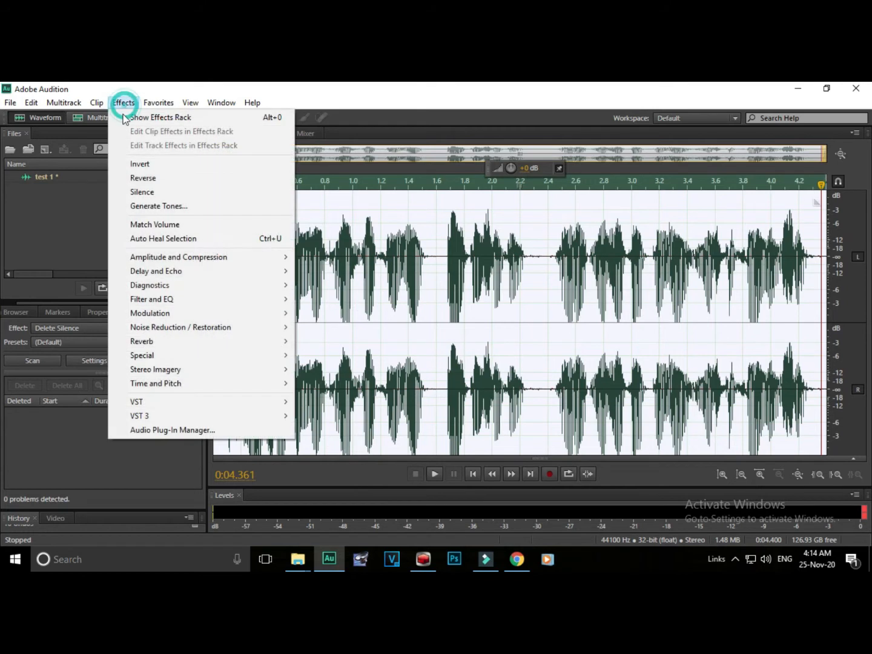
mouse_move(200, 304)
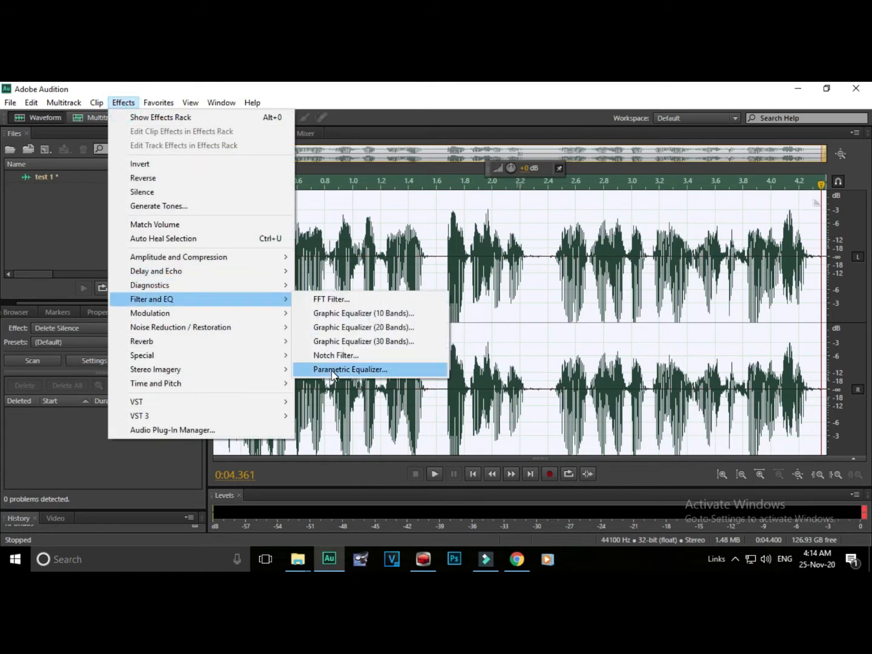
mouse_move(229, 262)
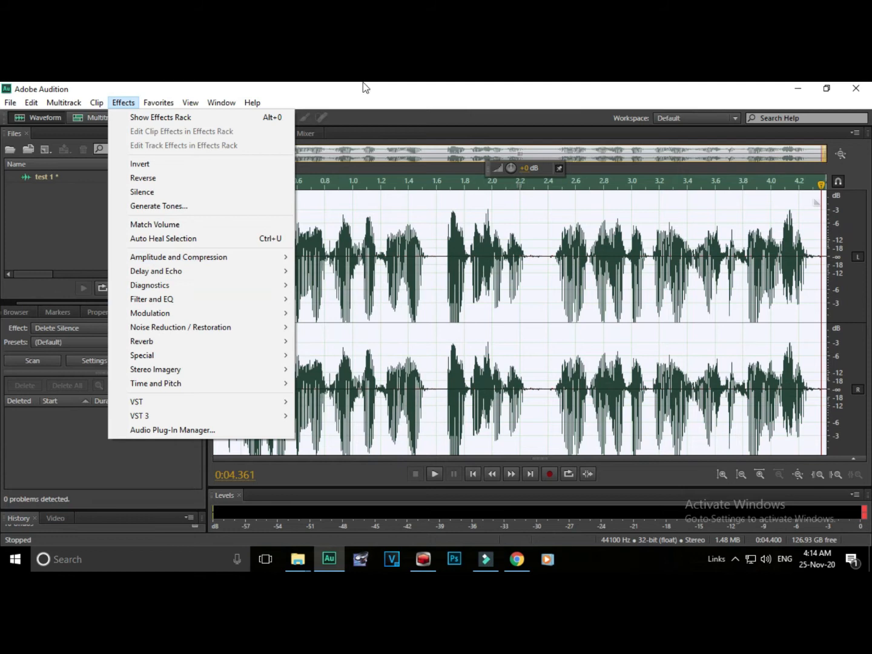
left_click(362, 101)
Save the edited recording as test 1.mp3 in MP3 Audio format, keeping the current location and sample settings.
left_click(10, 101)
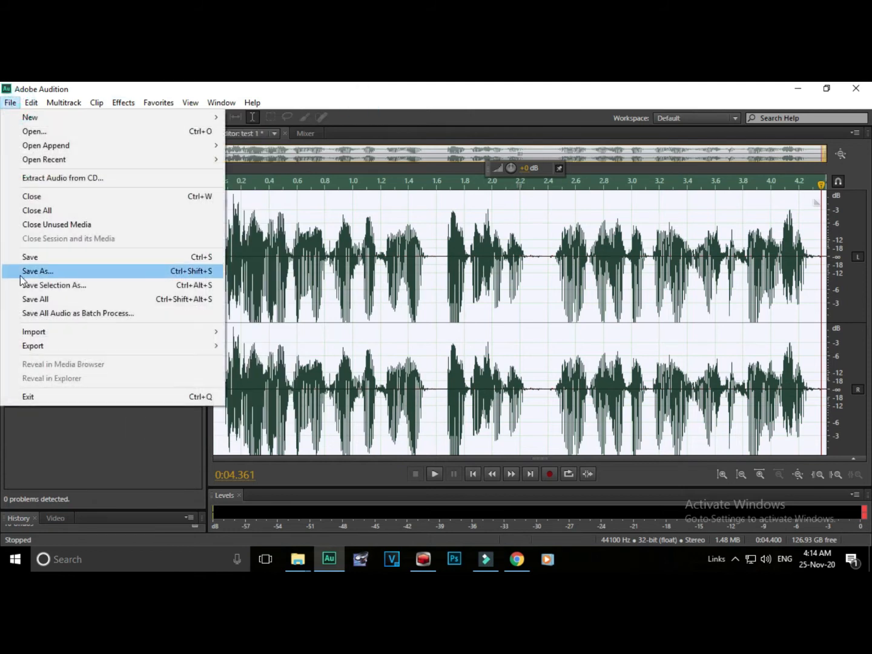
left_click(52, 258)
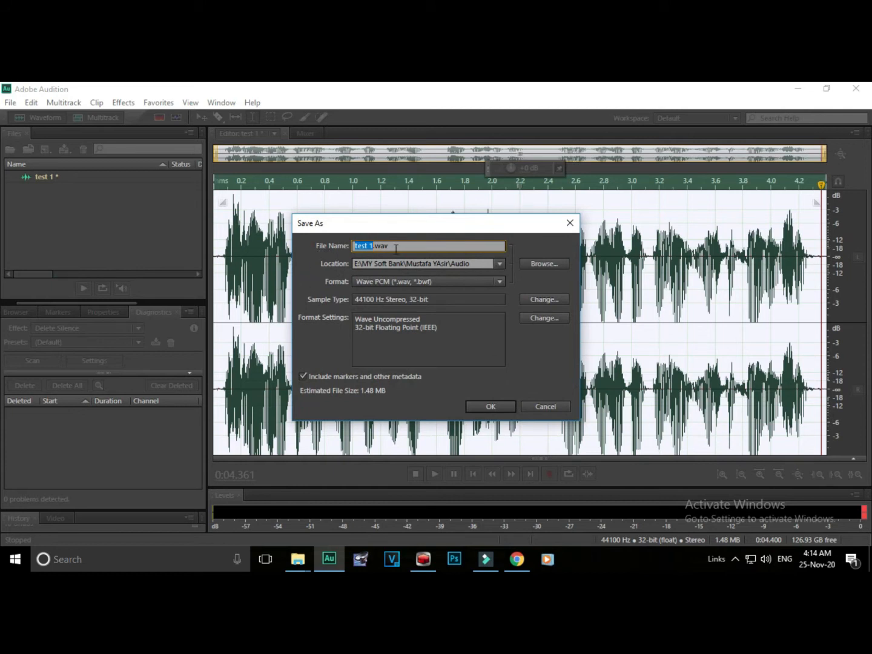
left_click_drag(373, 247, 400, 247)
left_click(439, 284)
left_click(395, 381)
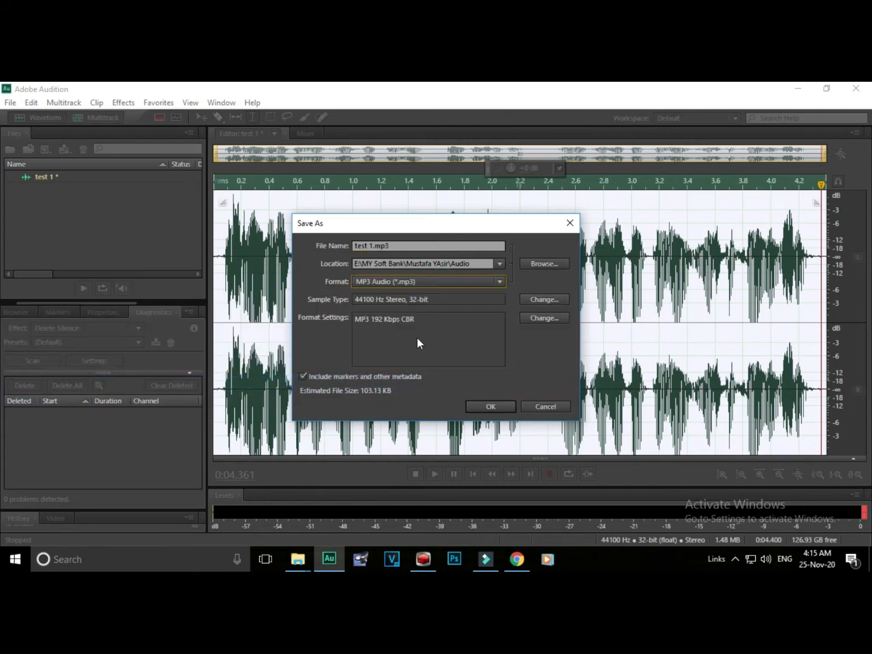
left_click(422, 283)
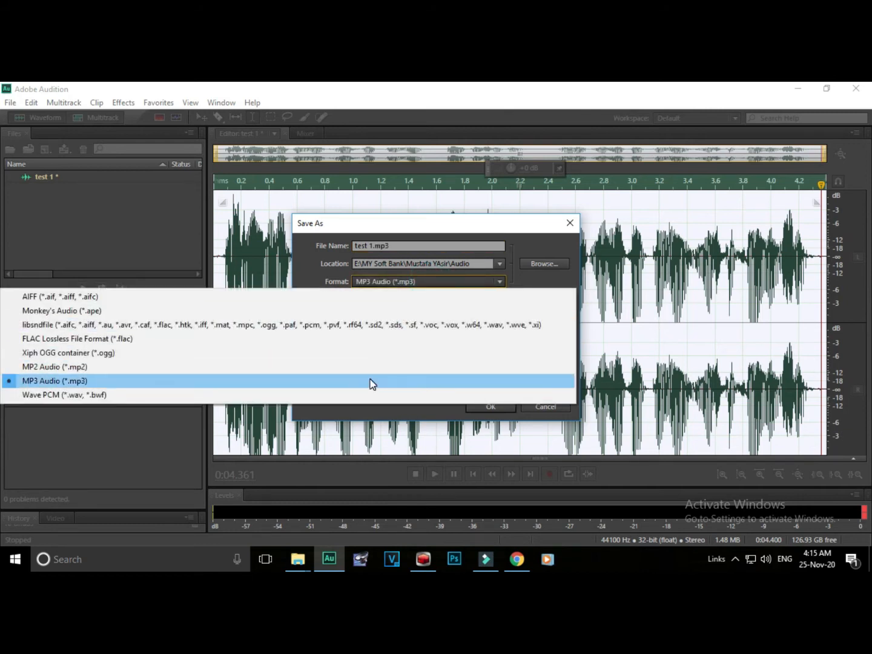
left_click(369, 395)
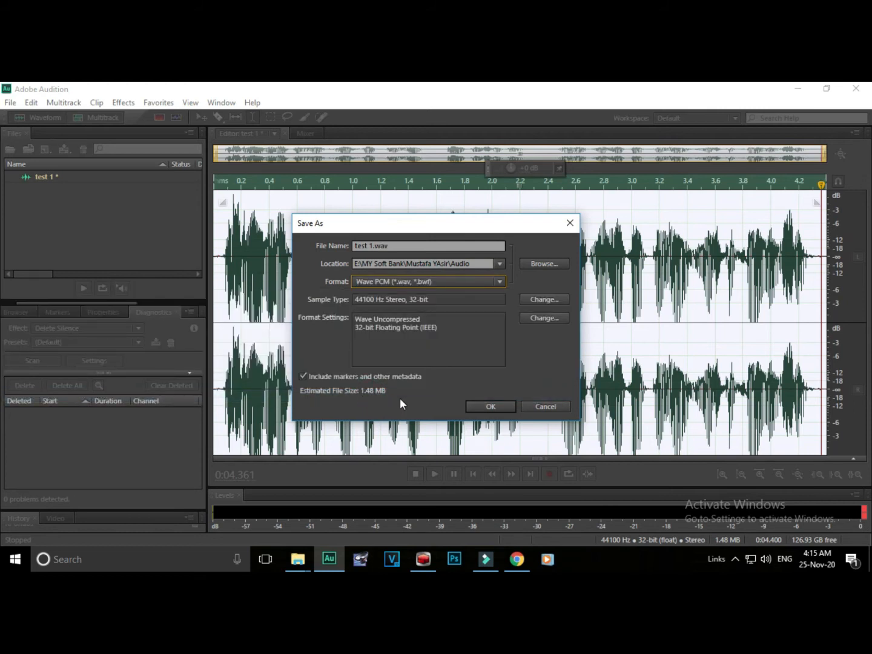
left_click(439, 282)
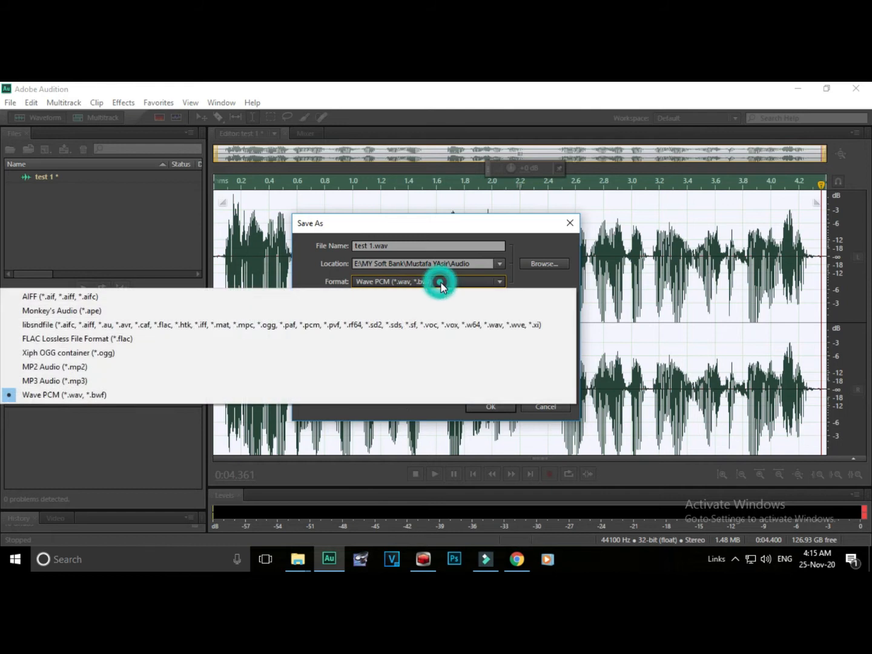
left_click(402, 381)
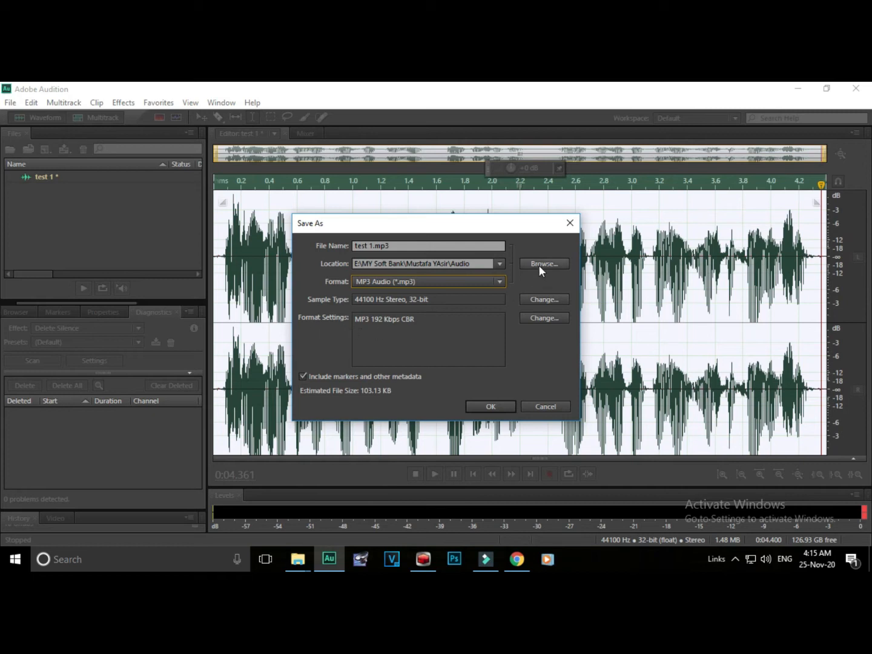
left_click(423, 248)
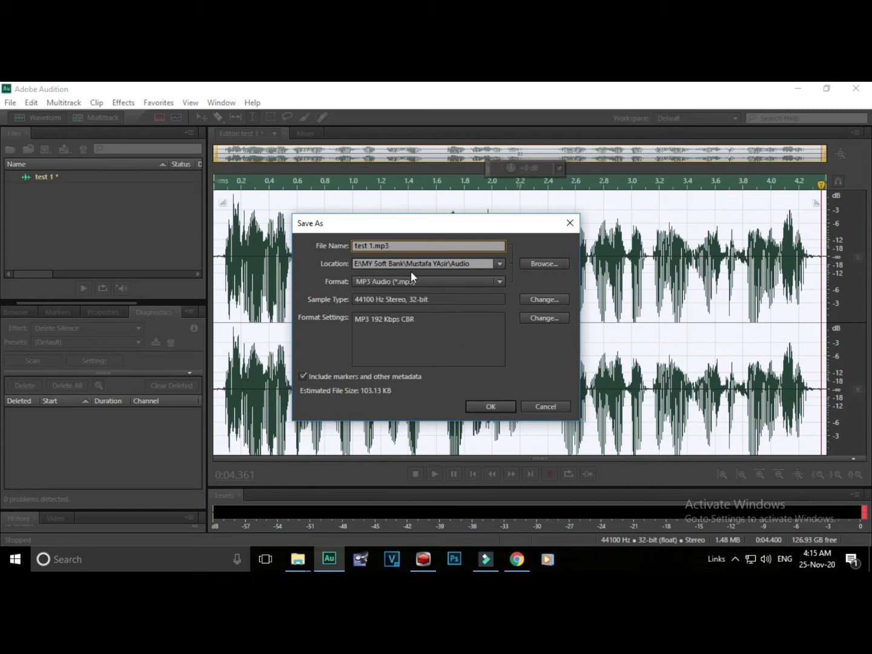
left_click(495, 408)
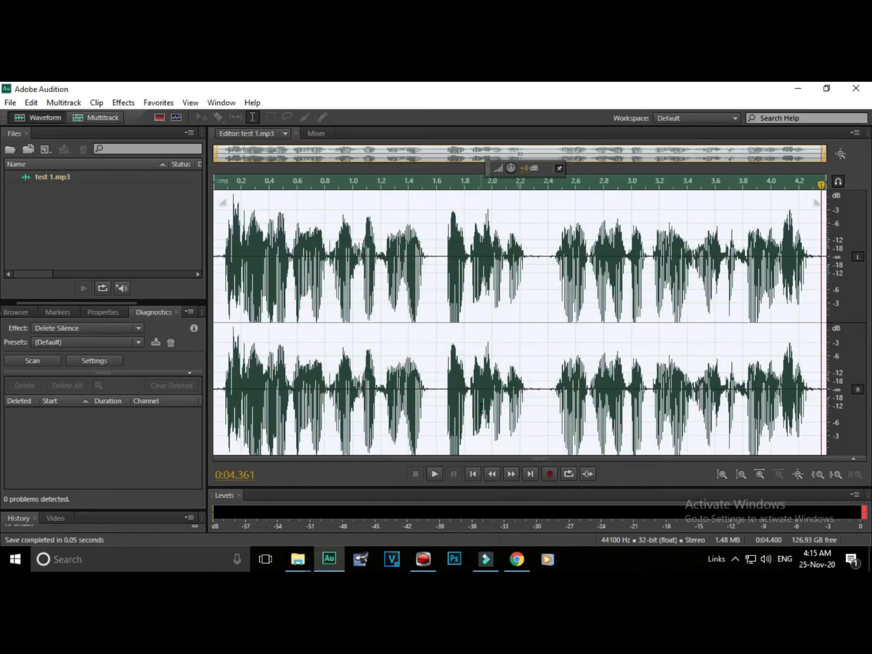
Create a 44100 Hz, 32-bit float stereo multitrack session and place test 1.mp3 on Track 1 at about 1 second.
left_click(106, 119)
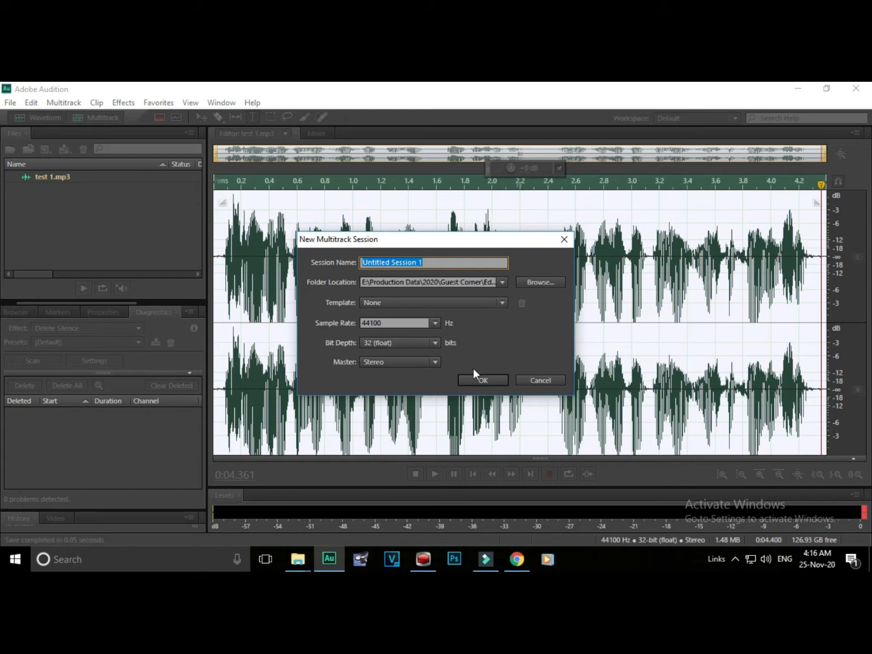
left_click(482, 379)
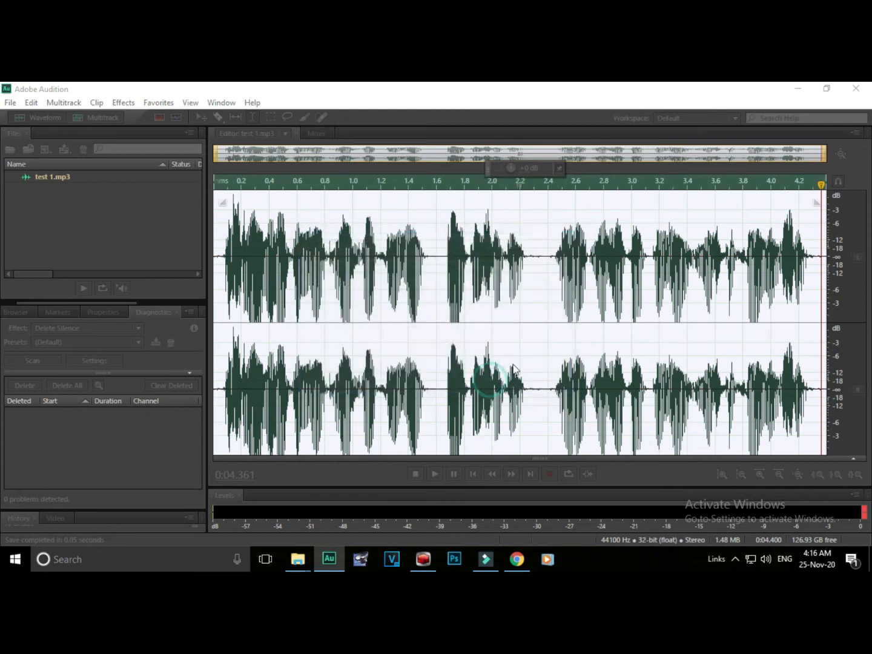
left_click_drag(45, 181, 417, 383)
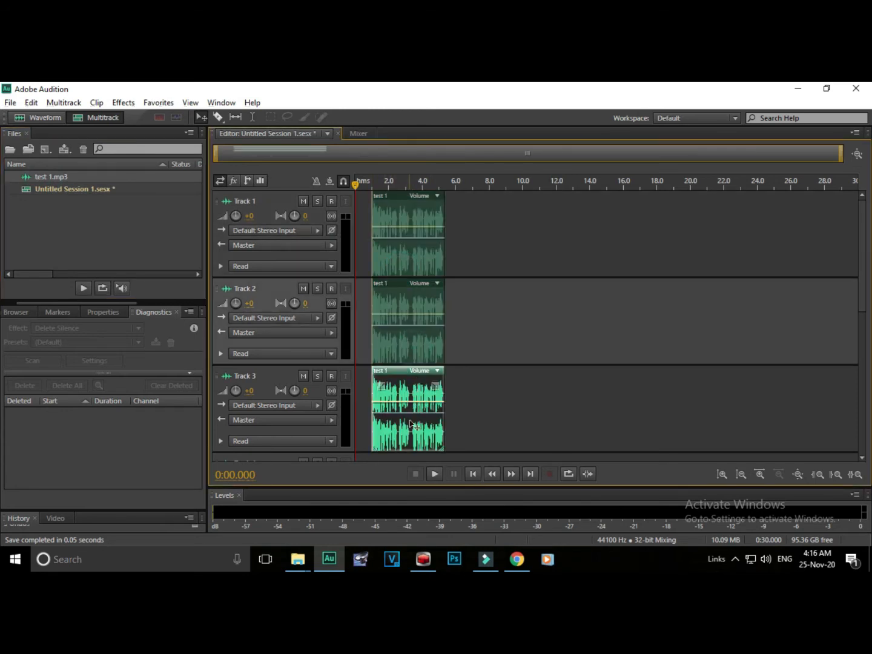
Try placing more copies of test 1 along Tracks 1, 2 and 3, and undo the extra copies.
left_click_drag(410, 434, 509, 295)
left_click_drag(501, 354, 569, 400)
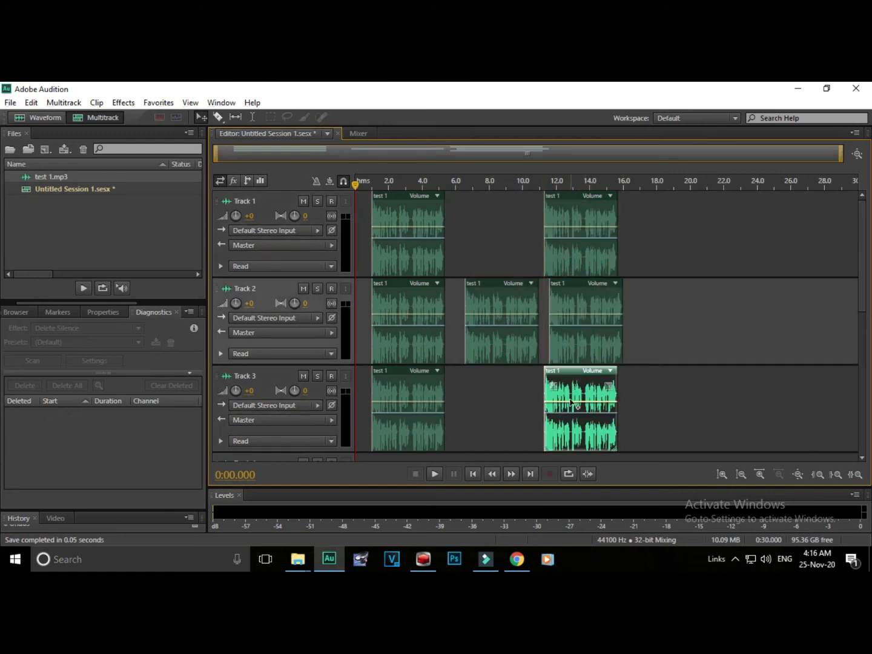
key("ctrl+z")
key("ctrl+z")
key("ctrl+z")
key("ctrl+z")
key("ctrl+z")
key("ctrl+z")
key("ctrl+z")
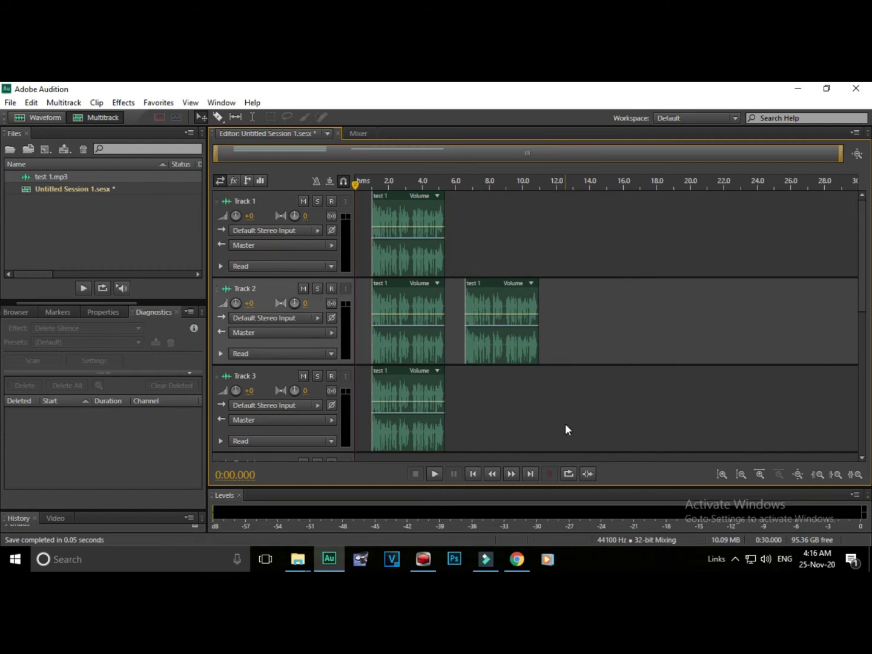
left_click(442, 324)
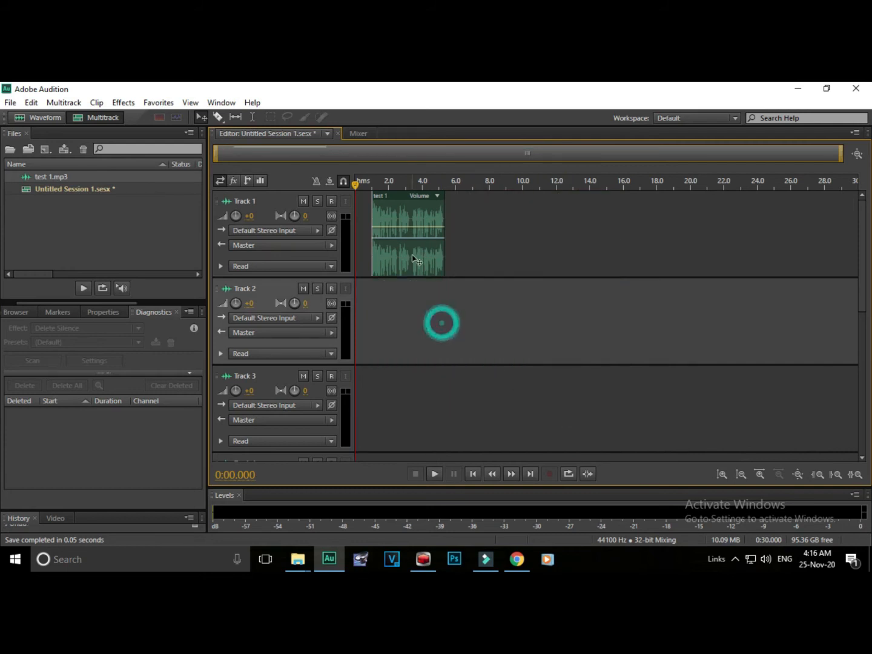
left_click(417, 262)
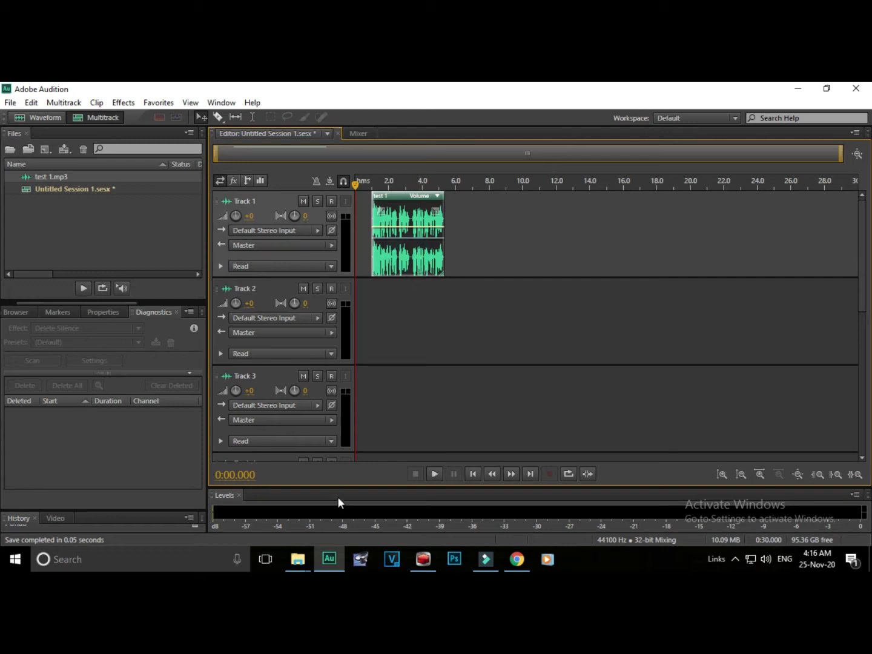
mouse_move(297, 558)
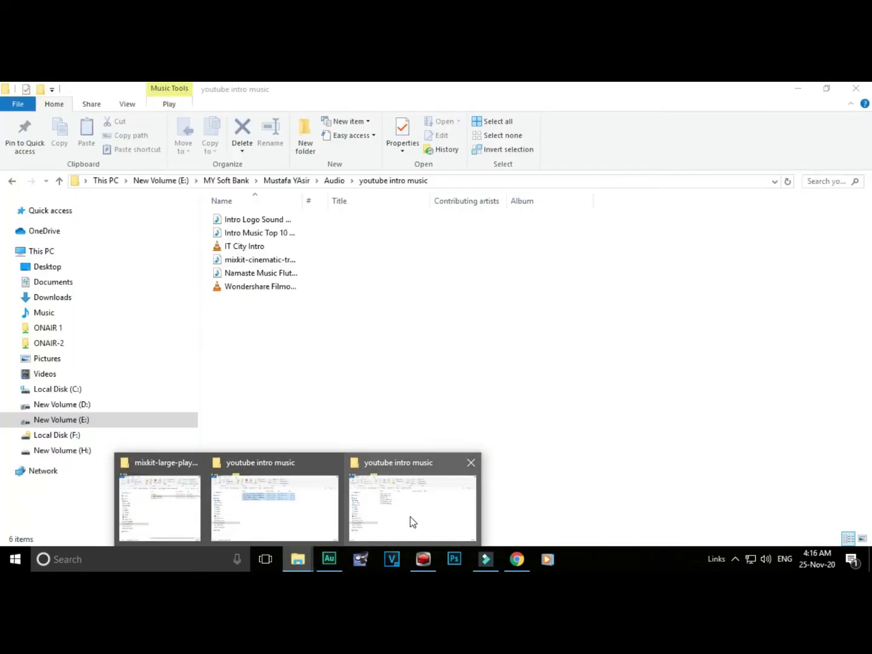
left_click(411, 518)
left_click_drag(266, 221, 408, 319)
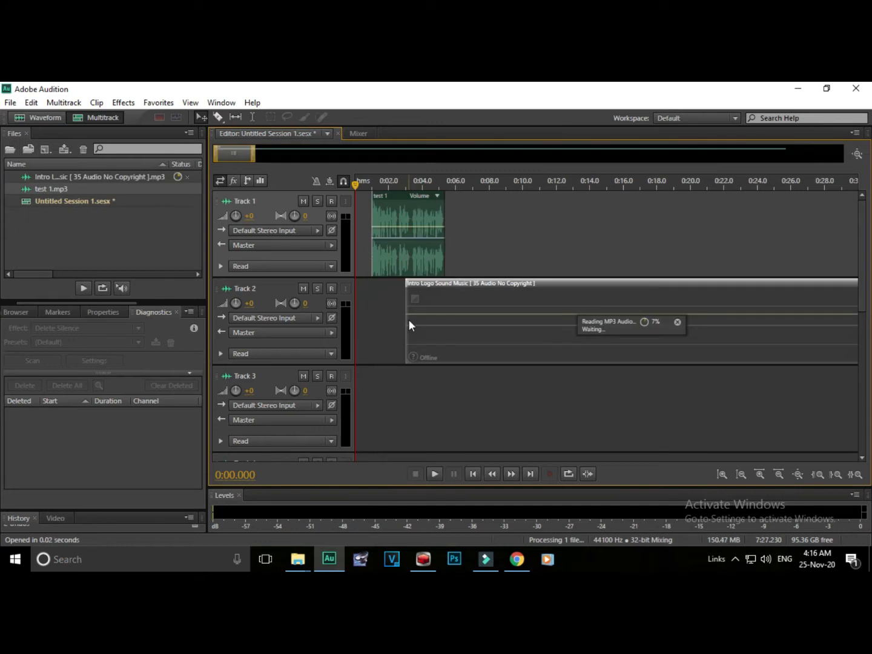
left_click(478, 286)
key("Delete")
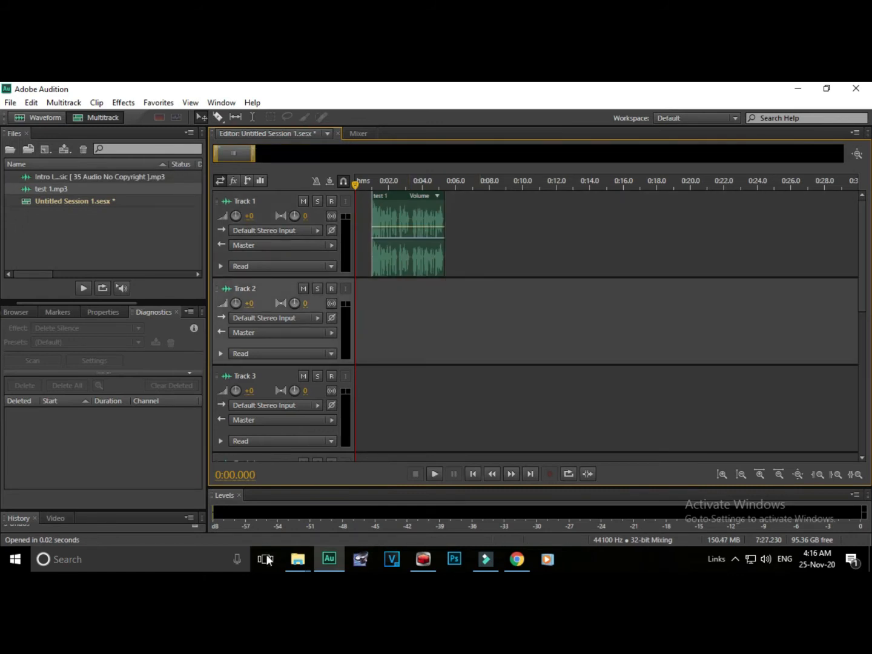
left_click(89, 176)
key("Delete")
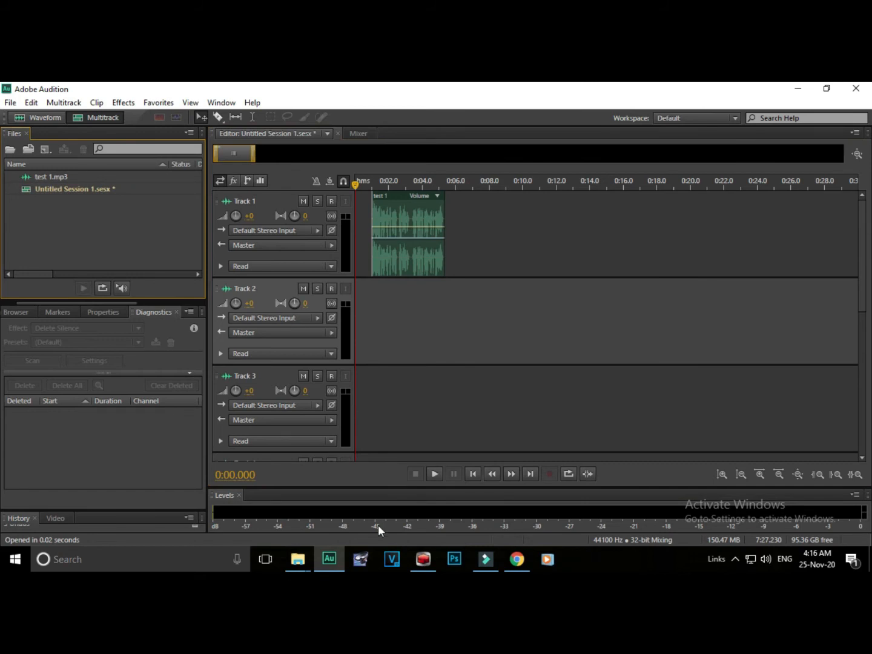
Import the Intro Logo Sound Music MP3 from the youtube intro music folder and place it at the start of Track 2.
left_click(297, 558)
left_click(407, 496)
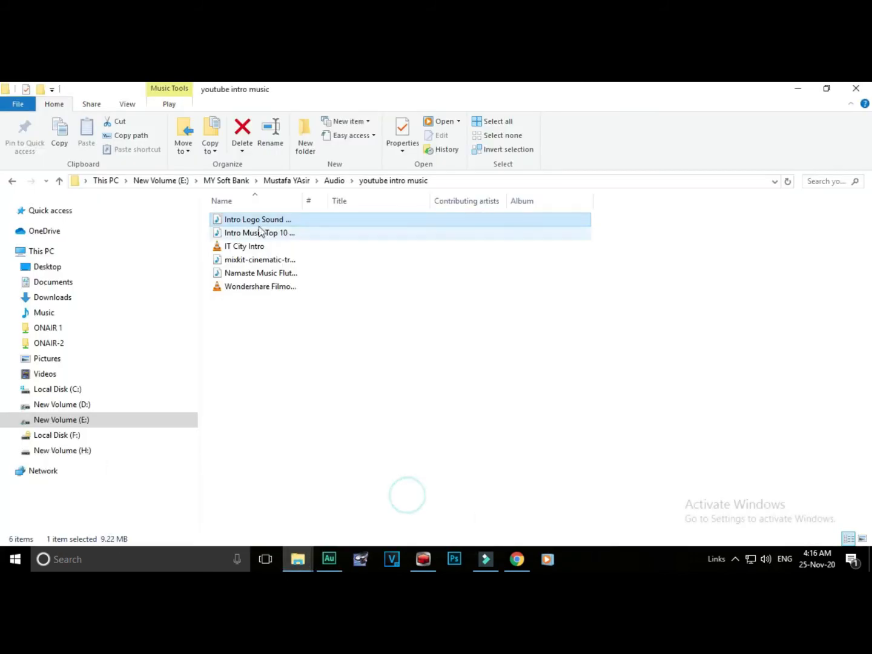
left_click_drag(266, 223, 98, 246)
left_click_drag(106, 177, 389, 323)
left_click_drag(500, 359, 467, 356)
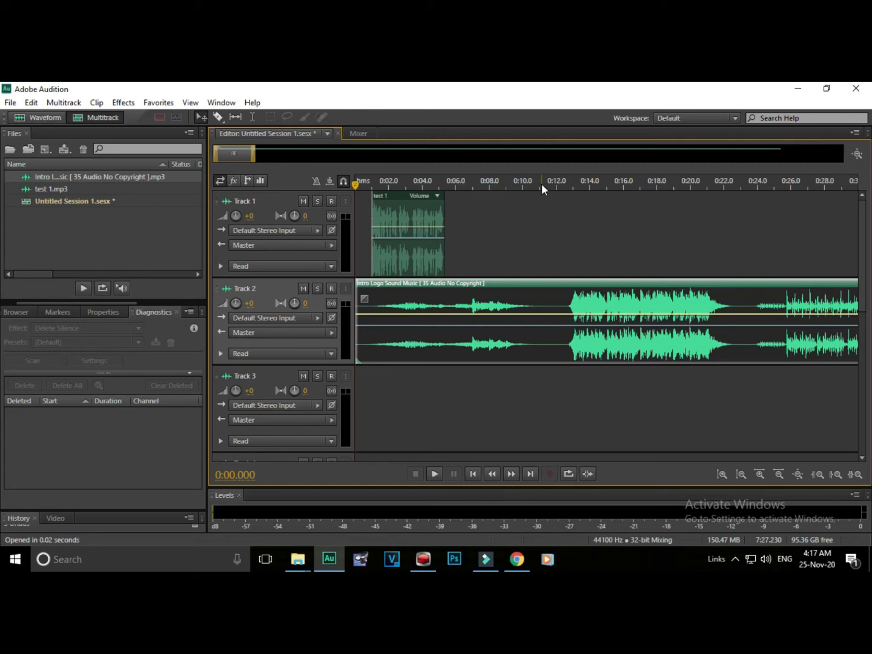
Shift the music clip on Track 2 with the Move tool to start at about 7 seconds.
scroll(541, 184, "down", 2)
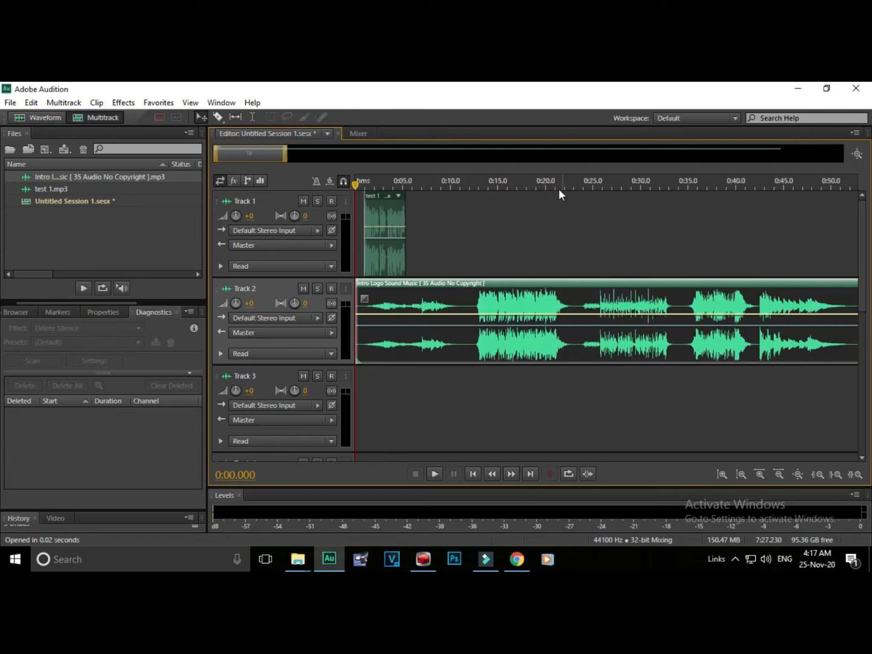
scroll(464, 181, "down", 4)
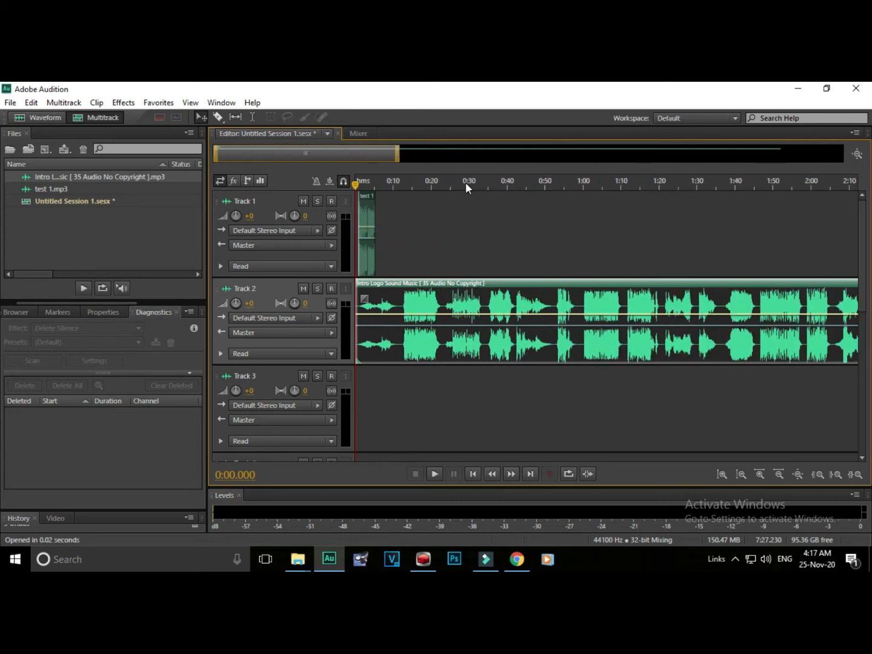
scroll(400, 181, "up", 3)
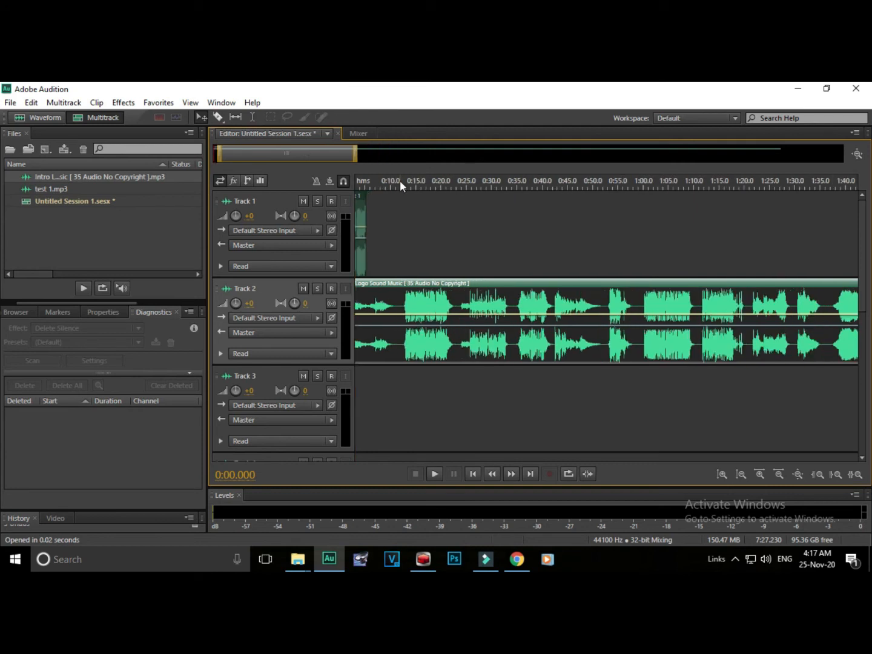
scroll(400, 180, "up", 3)
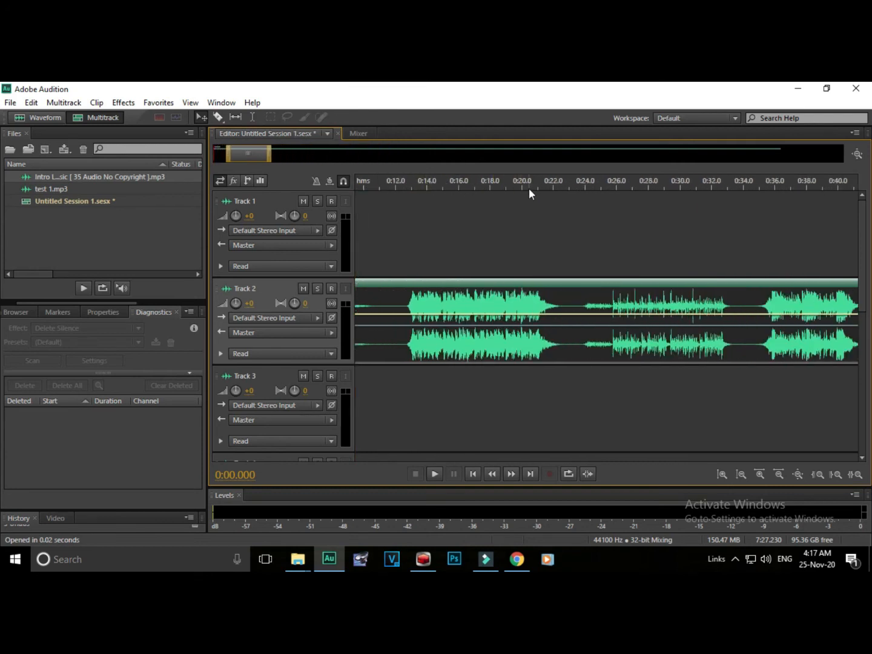
scroll(529, 188, "down", 4)
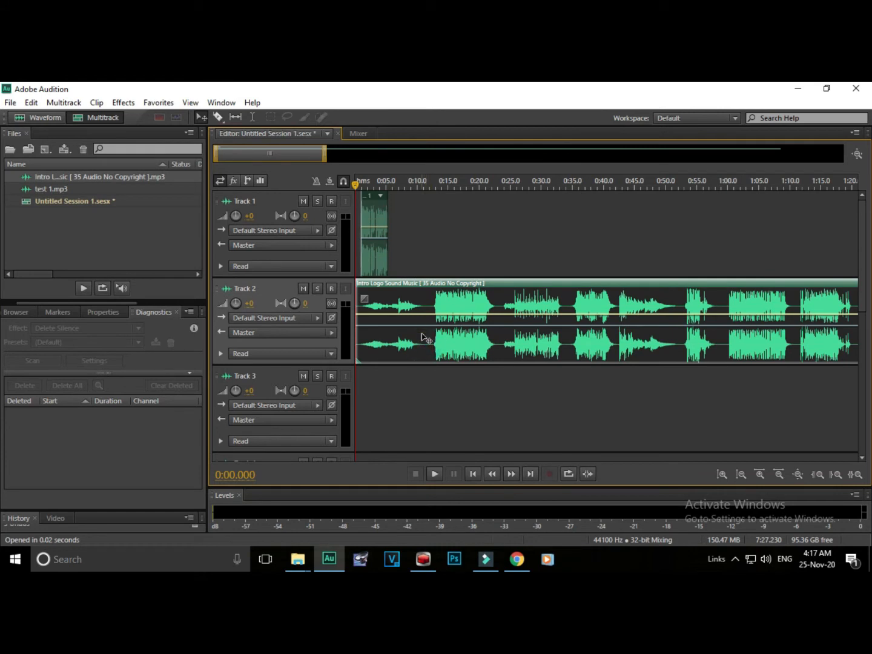
left_click(201, 118)
left_click_drag(469, 306, 498, 324)
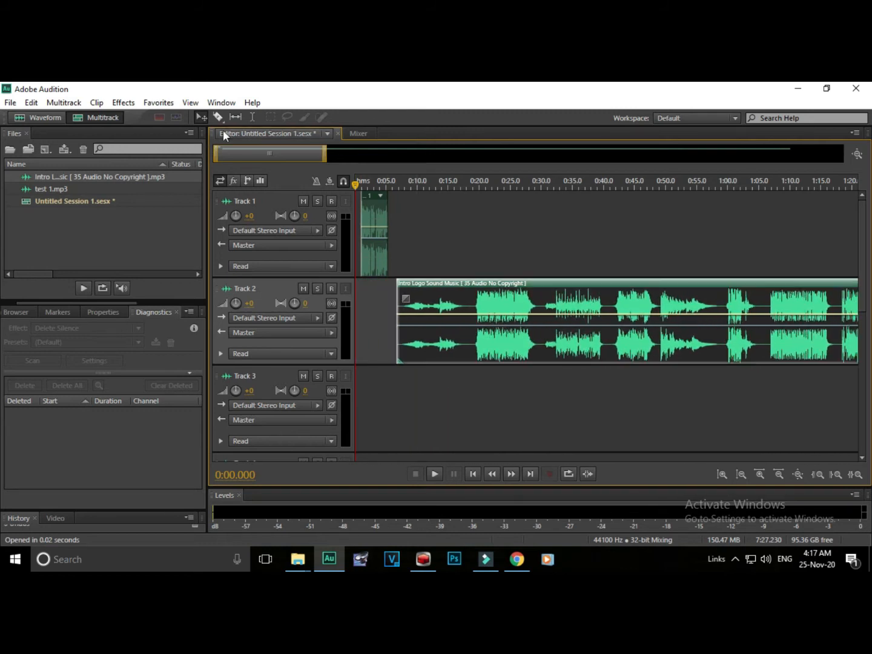
Try several time ranges across the Track 2 music clip with the Time Selection tool and set the playhead to 0:17.060.
left_click(253, 117)
left_click_drag(499, 302, 459, 304)
left_click_drag(449, 303, 714, 303)
left_click_drag(727, 306, 744, 306)
left_click_drag(572, 303, 671, 302)
left_click_drag(521, 301, 465, 301)
left_click(461, 302)
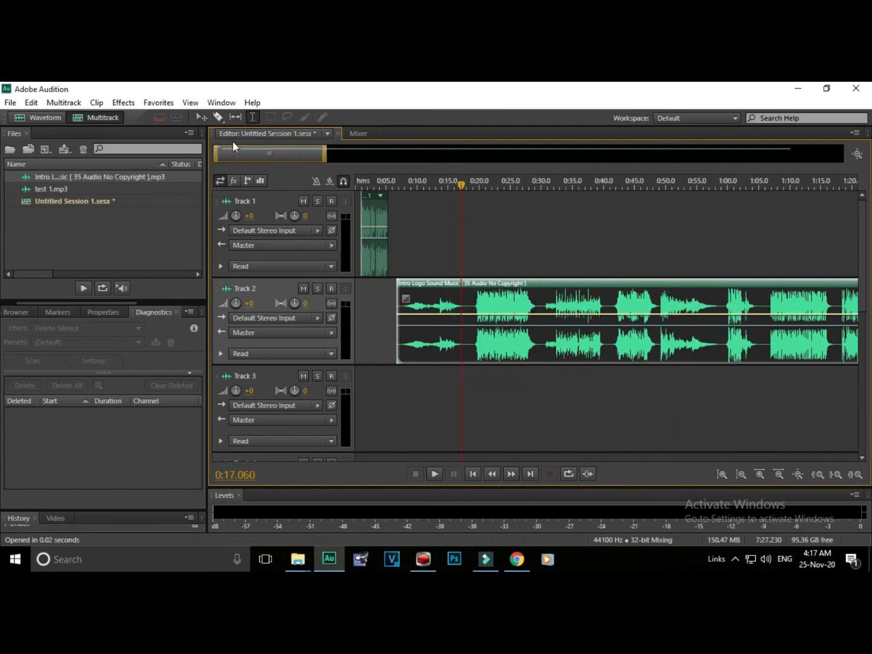
Move the music clip back to the start of Track 2 and set the playhead to 0:10.585.
left_click(199, 117)
left_click_drag(516, 297, 451, 304)
left_click(420, 185)
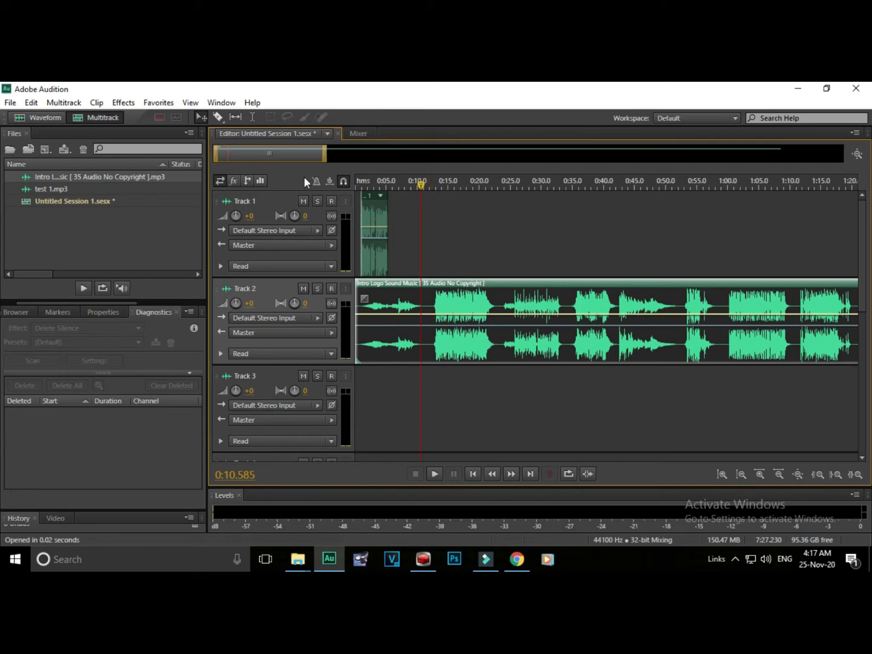
Delete the quiet stretch of the Track 2 music clip from about 11.6 to 12.6 seconds.
left_click(253, 116)
left_click_drag(428, 344, 433, 344)
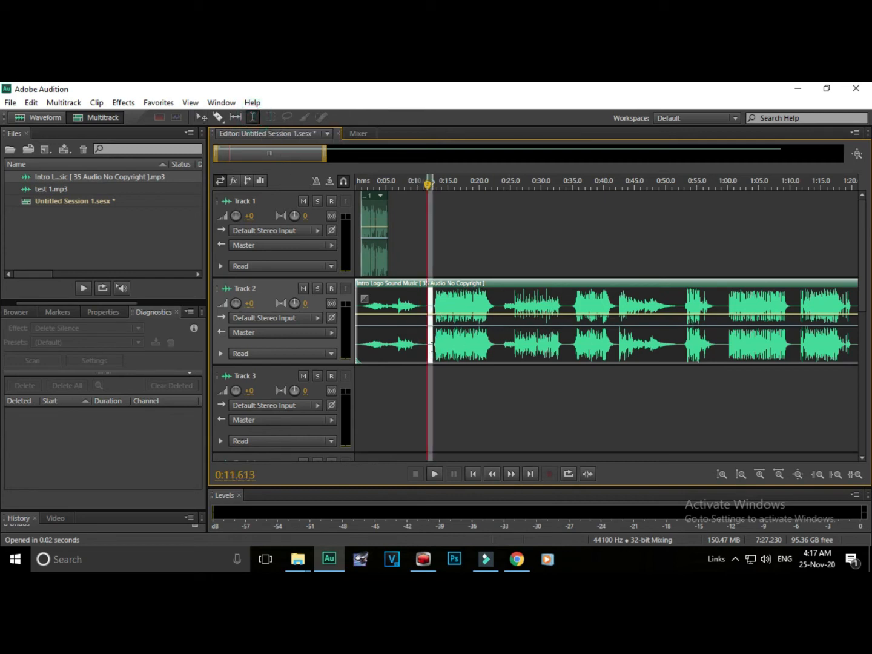
key("Delete")
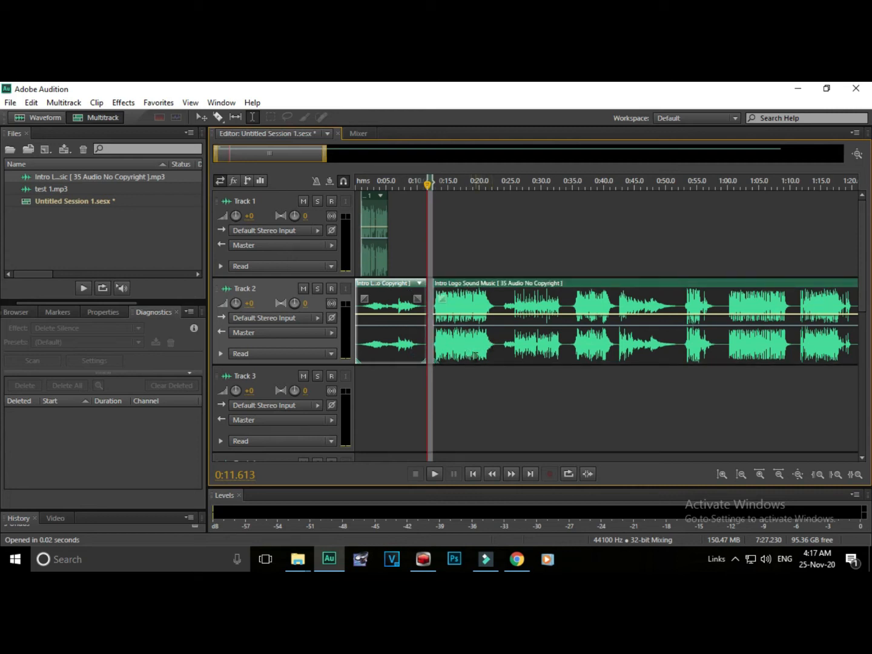
Pull the long second part of the split music clip away from the first and delete it from Track 2.
key("v")
left_click(481, 391)
left_click(470, 358)
left_click_drag(482, 300, 498, 326)
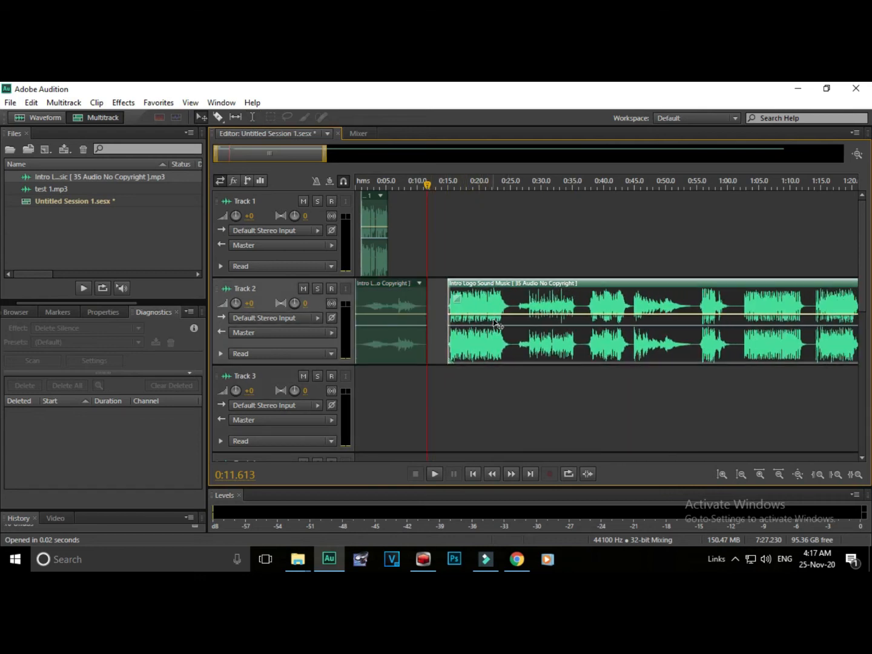
key("Delete")
Raise the music clip's volume line on Track 2 and move the test 1 clip on Track 1 to start at about 9.6 seconds.
left_click(356, 185)
scroll(356, 188, "up", 5)
left_click_drag(447, 265, 548, 270)
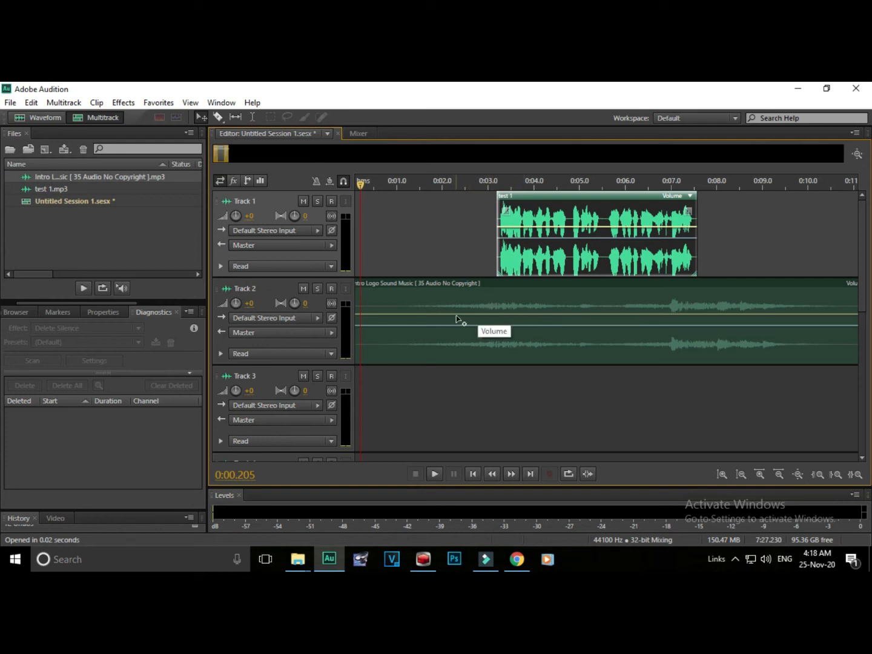
left_click_drag(463, 316, 465, 311)
left_click_drag(531, 255, 823, 236)
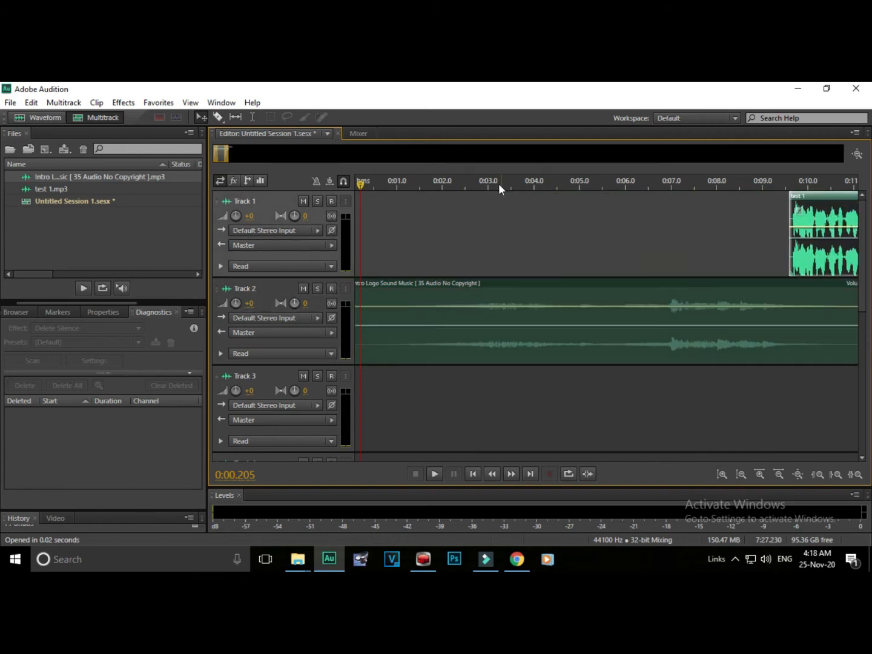
Move the test 1 clip on Track 1 to start at about 12 seconds and play back the music on Track 2.
scroll(498, 184, "down", 3)
left_click_drag(573, 258, 621, 258)
key("space")
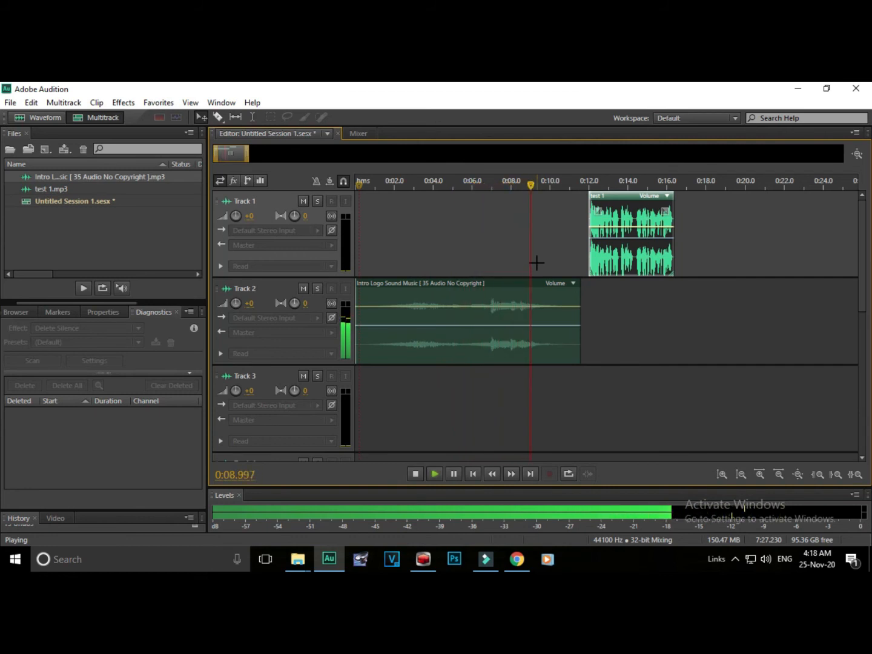
key("space")
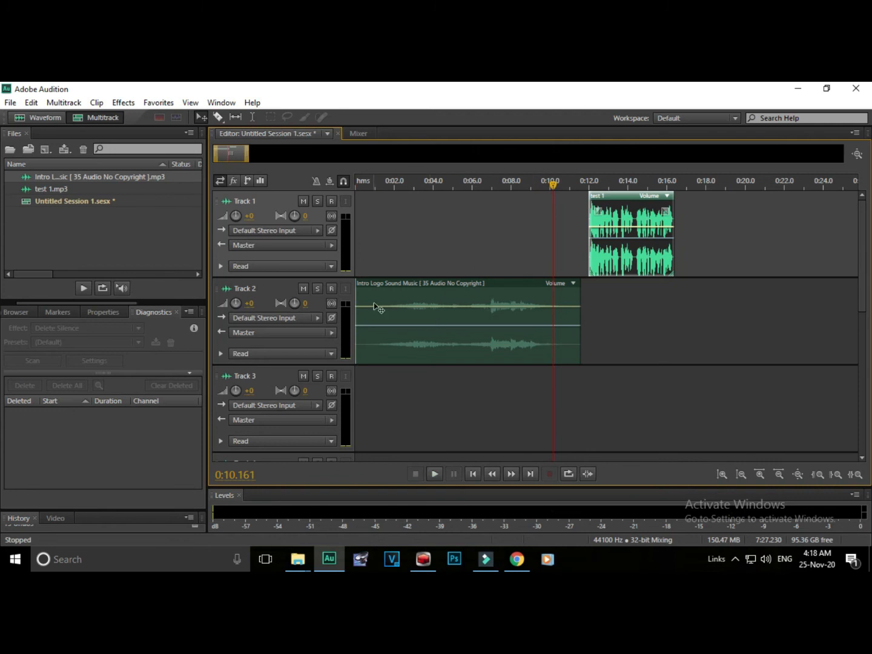
Try a much lower volume line on the music clip, listening from about 1 second, and raise the line back up.
left_click_drag(383, 312, 389, 352)
left_click(377, 185)
key("space")
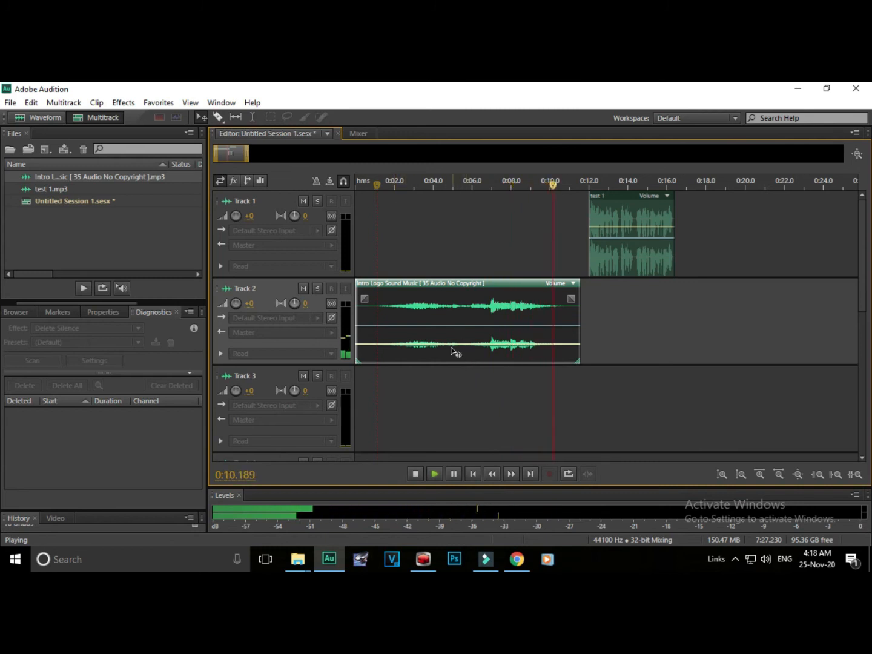
key("space")
left_click_drag(448, 344, 458, 308)
Move the test 1 clip on Track 1 over the music so it starts at about 4.5 seconds, and set the playhead to 0:02.552.
left_click_drag(641, 264, 469, 264)
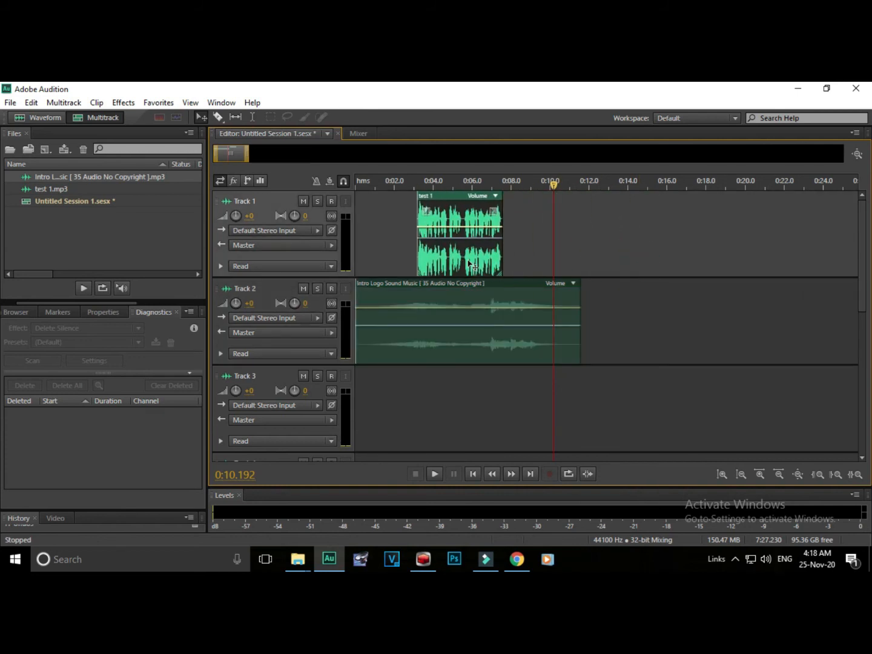
left_click(405, 184)
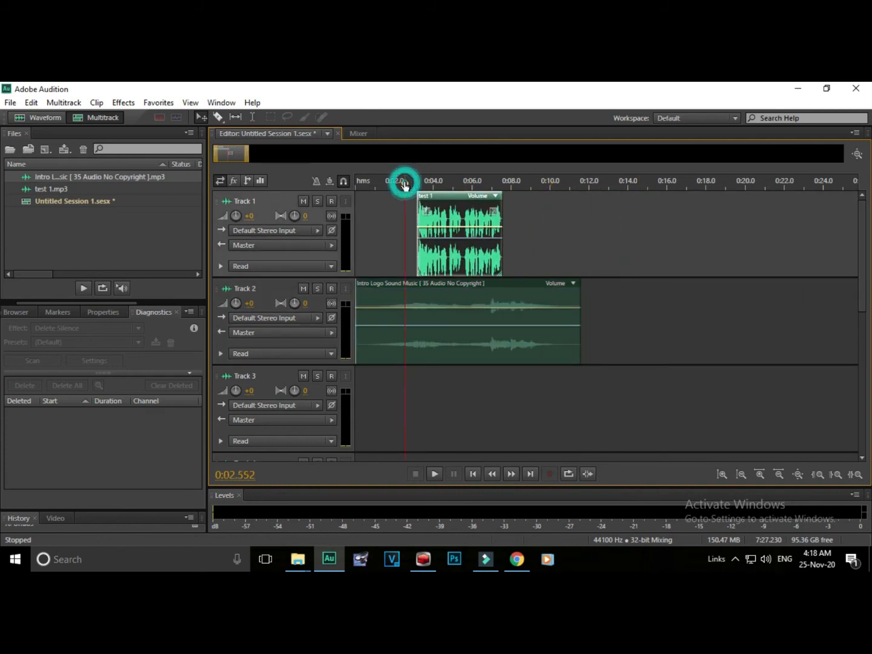
scroll(421, 188, "up", 3)
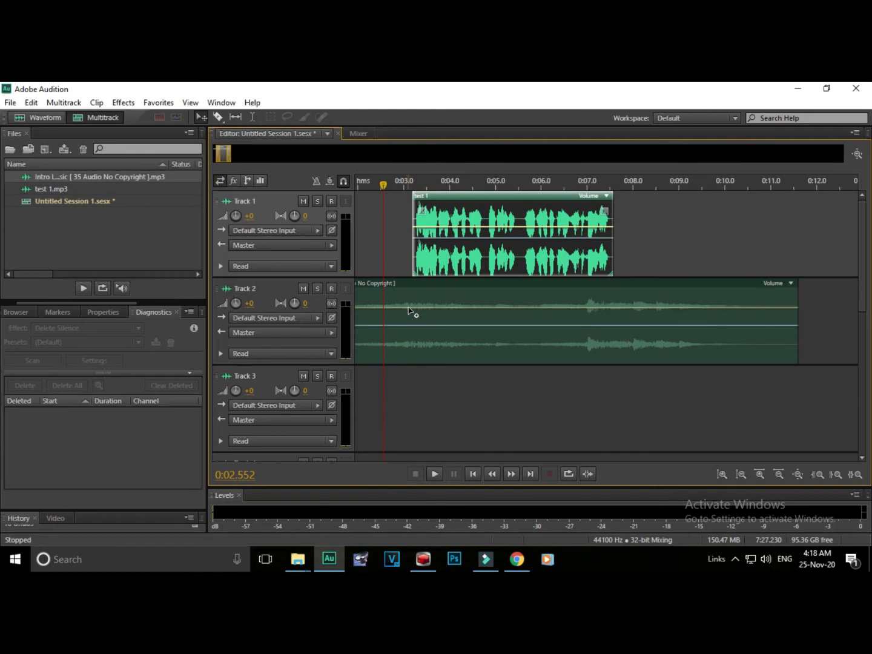
left_click_drag(451, 272, 494, 271)
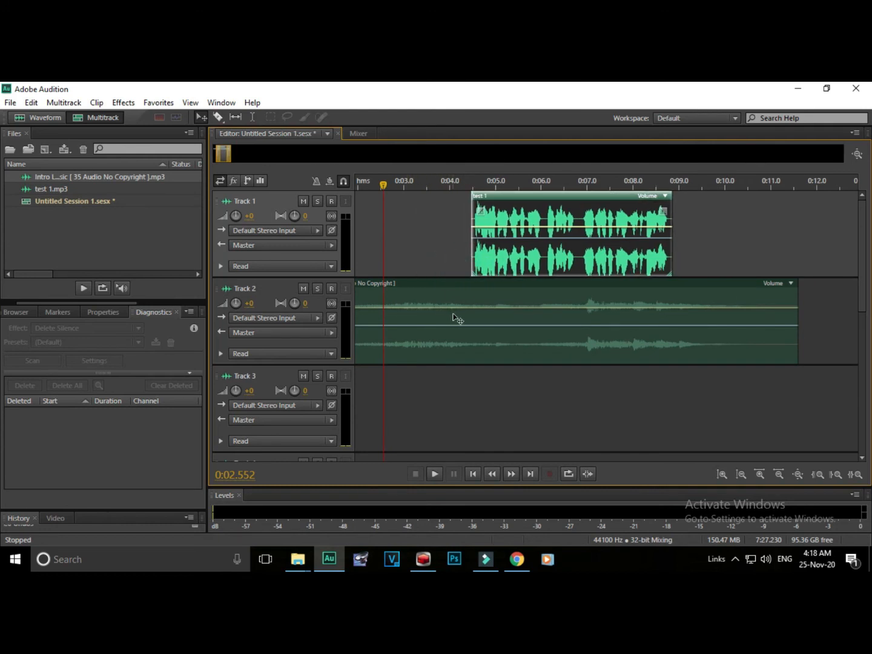
Amplify the intro music clip's portion in its source waveform and return to the multitrack session with the time selection cleared.
double_click(435, 322)
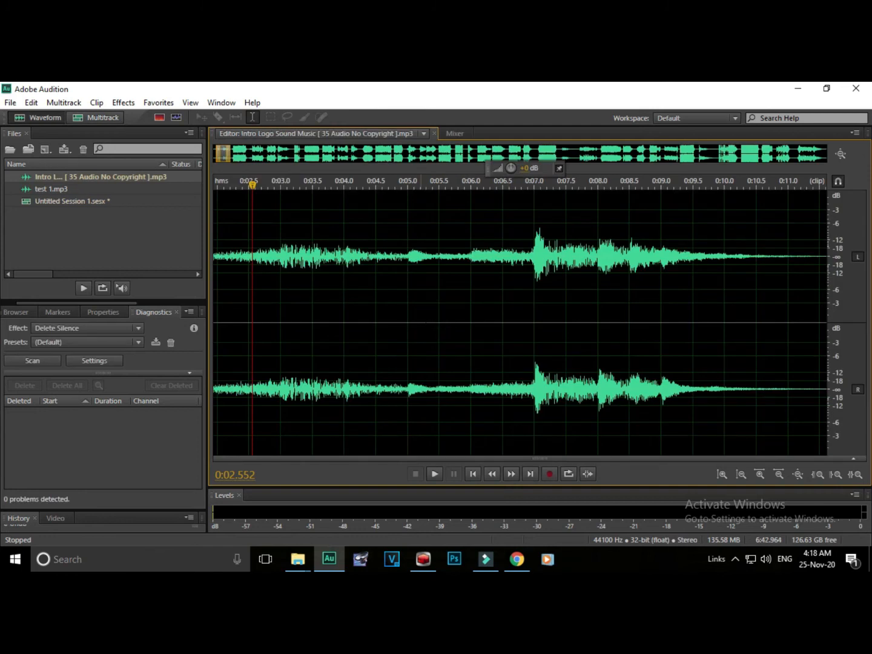
scroll(426, 322, "down", 3)
left_click_drag(510, 320, 213, 302)
left_click_drag(515, 171, 529, 159)
left_click(93, 119)
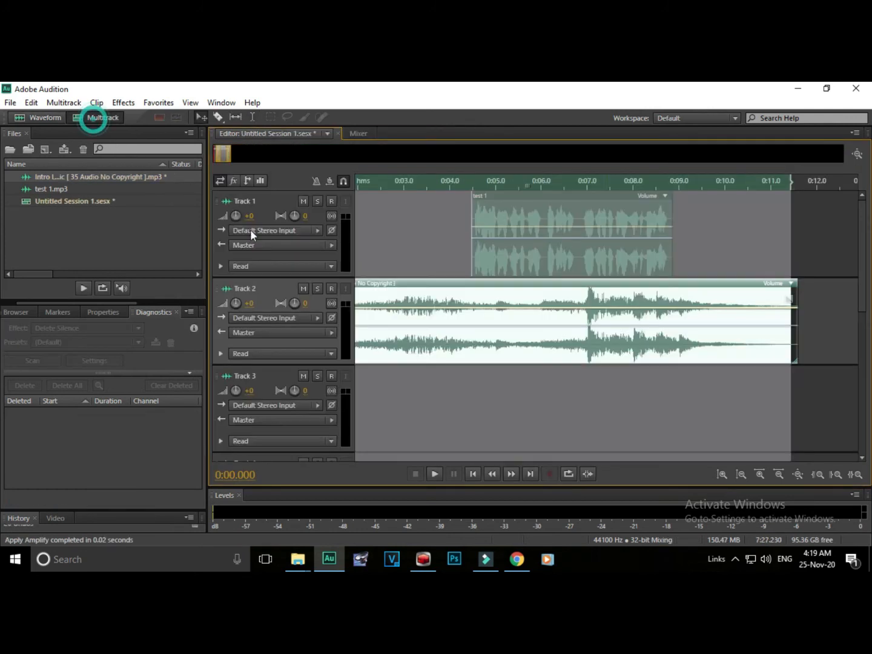
left_click(585, 412)
left_click(818, 366)
left_click(782, 356)
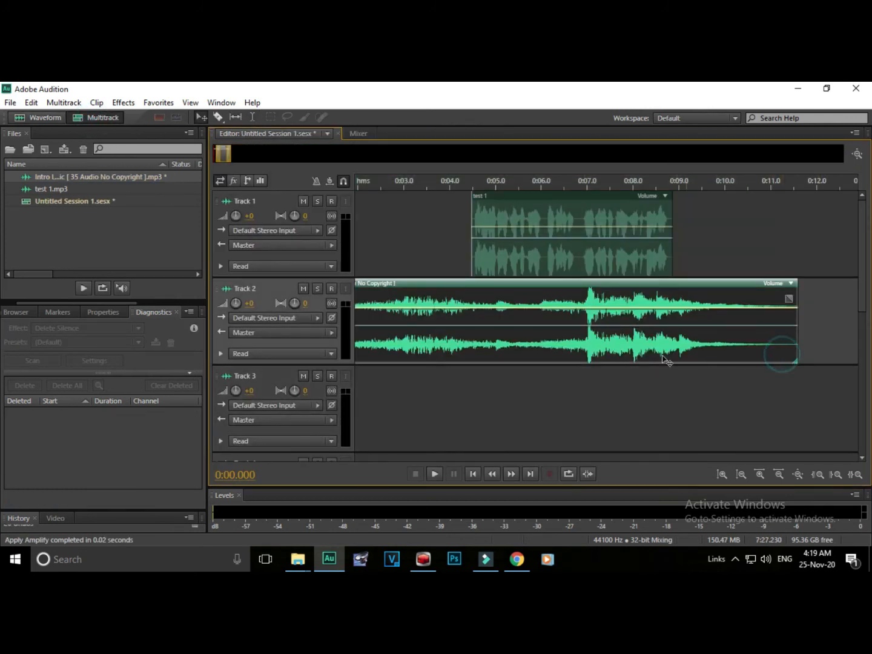
double_click(472, 352)
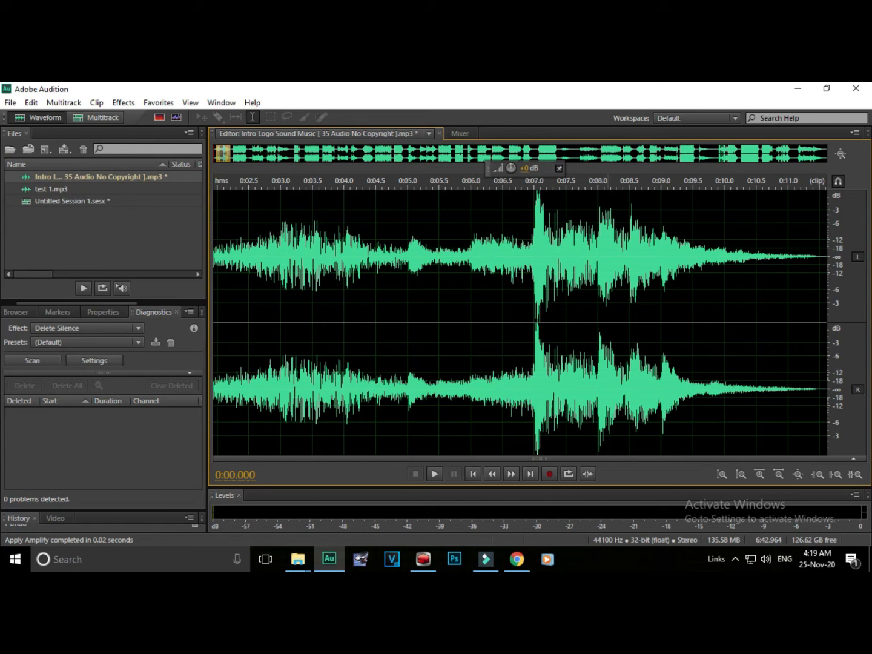
left_click(104, 118)
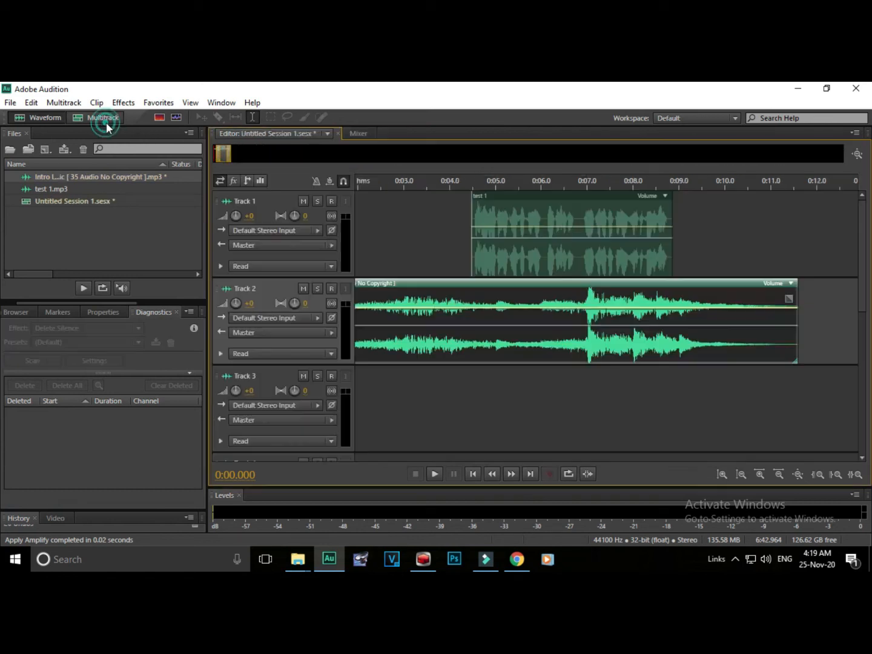
Add a fade-in of about 1.7 seconds and a similar fade-out to the music clip, and start test 1 at about 4 seconds.
scroll(486, 180, "down", 3)
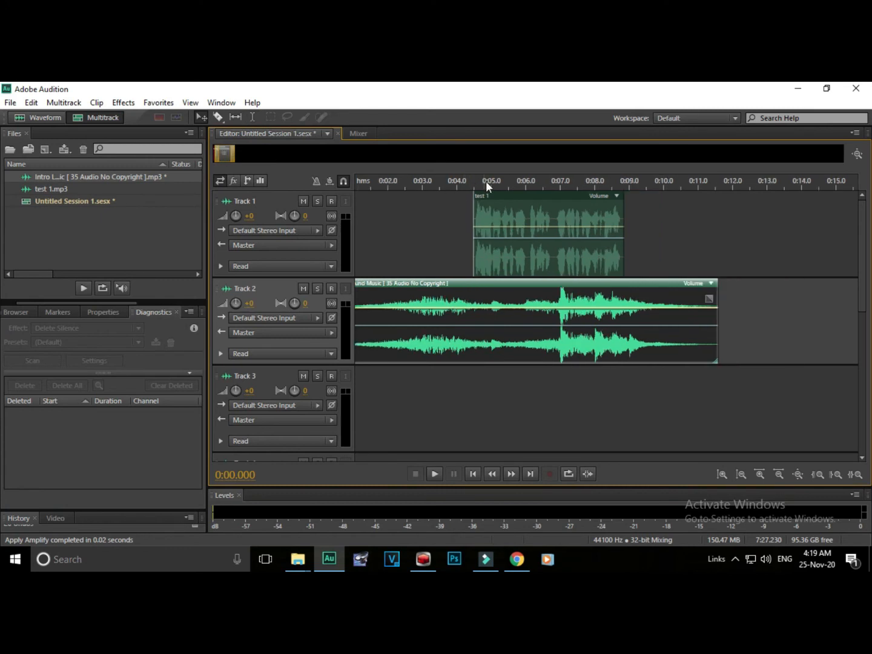
left_click_drag(363, 301, 409, 298)
left_click_drag(654, 301, 611, 300)
mouse_move(503, 269)
left_mouse_down()
mouse_move(481, 269)
mouse_move(493, 272)
left_mouse_up()
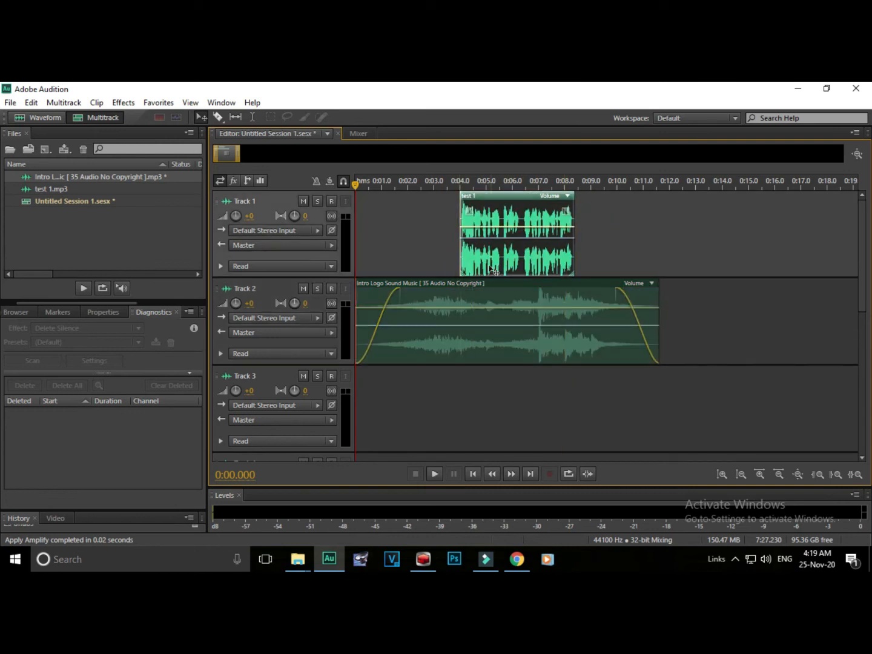
Dip the music clip's volume to -18.1 dB from about 4 to 7.5 seconds, rising to +2.1 dB at about 8.7 seconds.
left_click(450, 311)
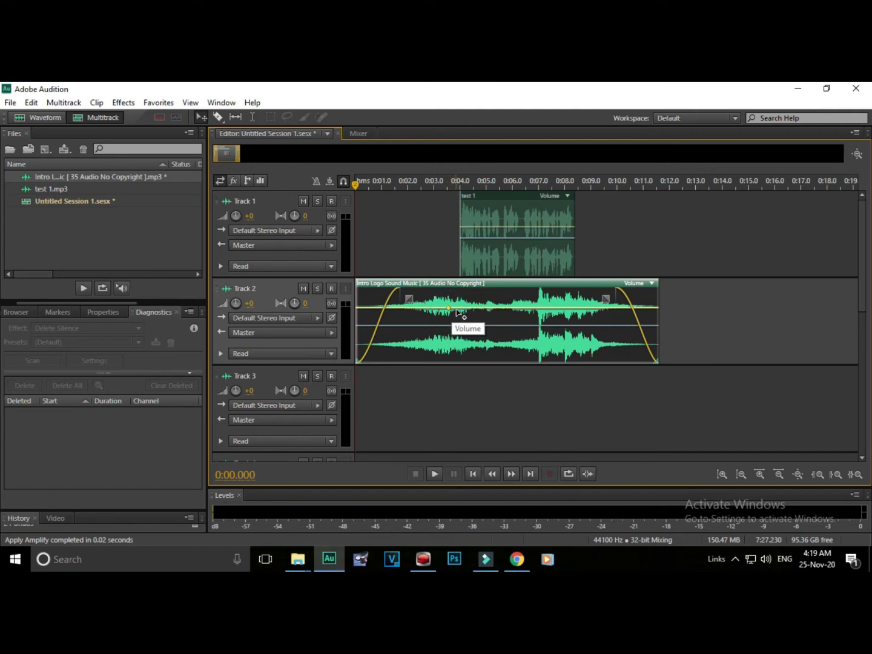
left_click_drag(459, 312, 461, 344)
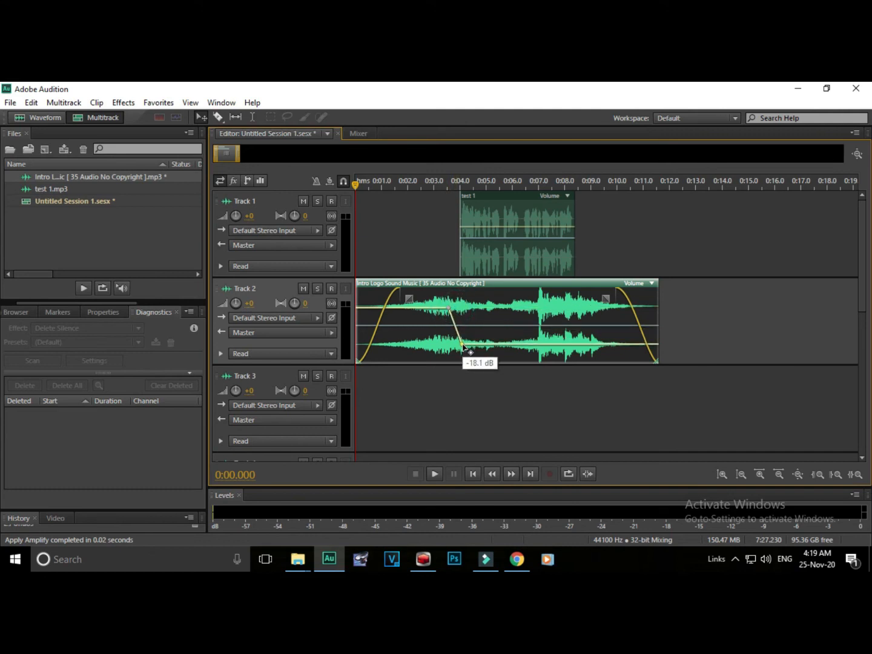
left_click(552, 345)
left_click_drag(558, 345, 586, 313)
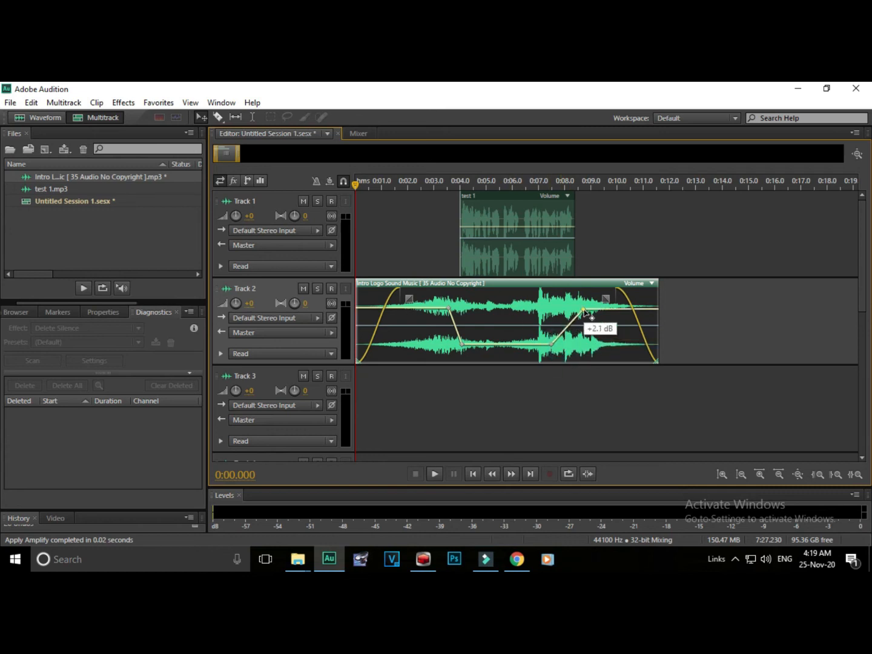
Start the test 1 clip at about 3.6 seconds and, after playing the mix, shift the music's last volume point to about 8.3 seconds.
left_click_drag(507, 259, 497, 259)
left_click(364, 184)
key("space")
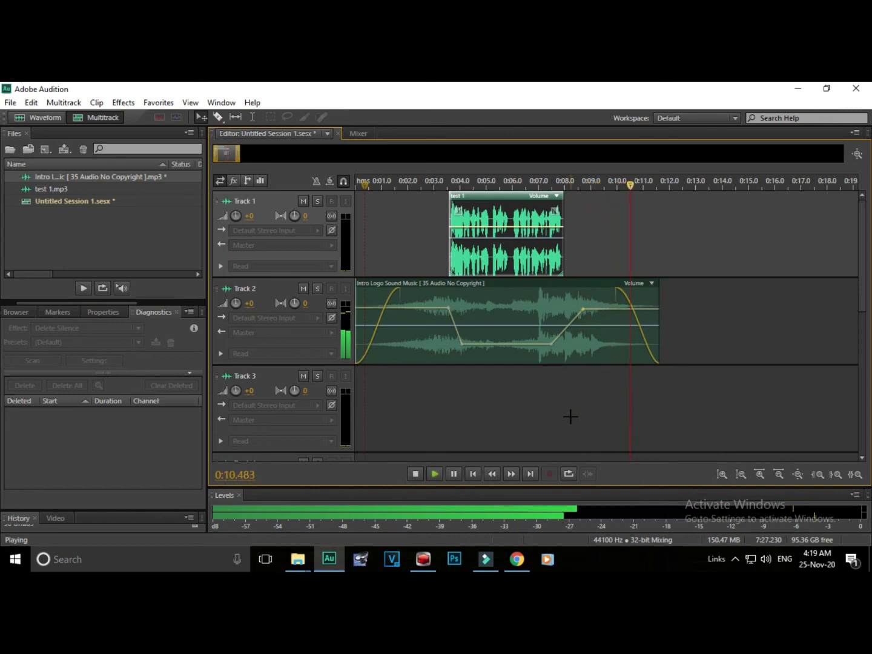
key("space")
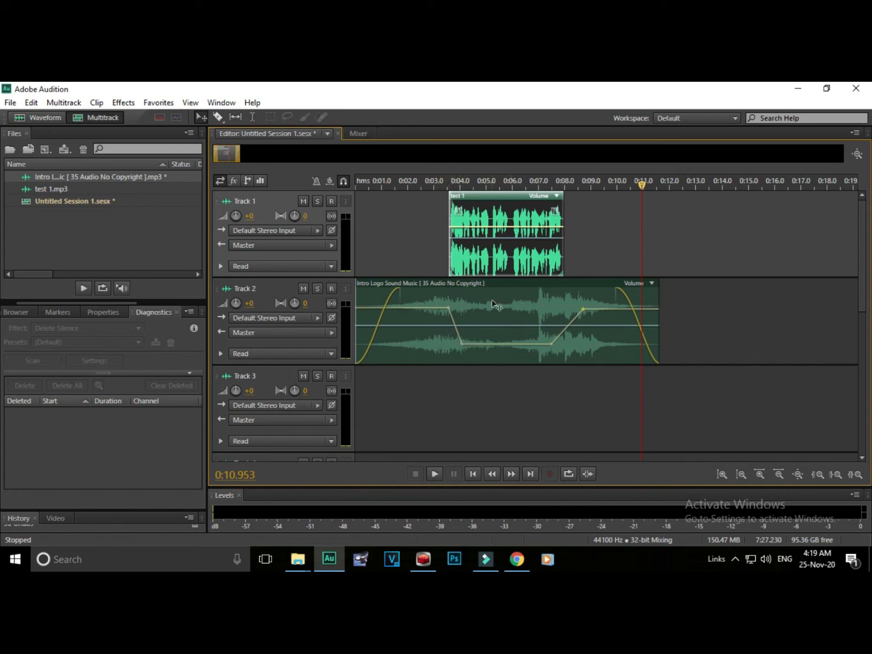
left_click_drag(574, 319, 550, 346)
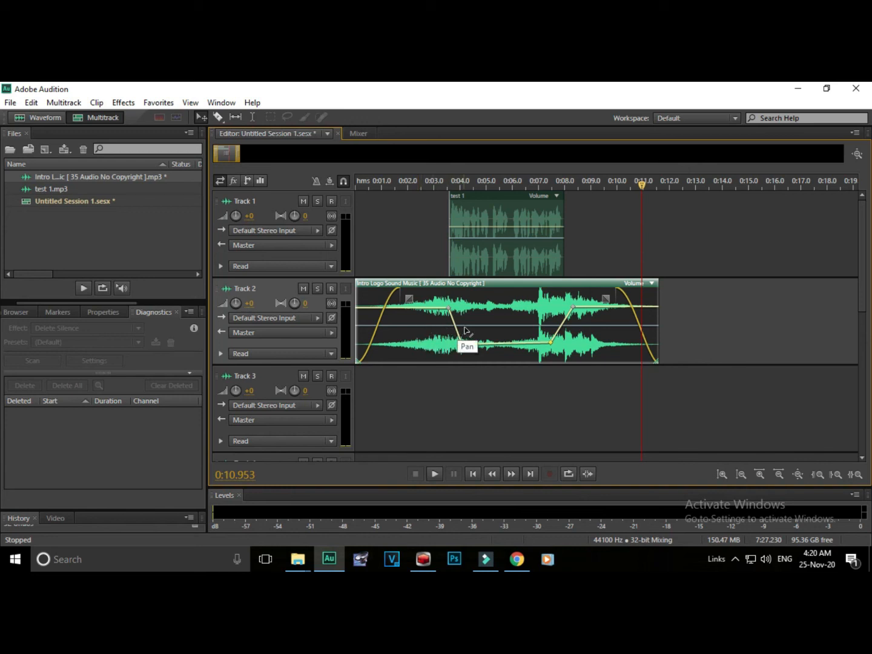
Pan the music left until about 3.2 seconds, centred from about 4.5 to 7.6 seconds and right from about 8.6 seconds, and play it.
left_click_drag(473, 325, 439, 302)
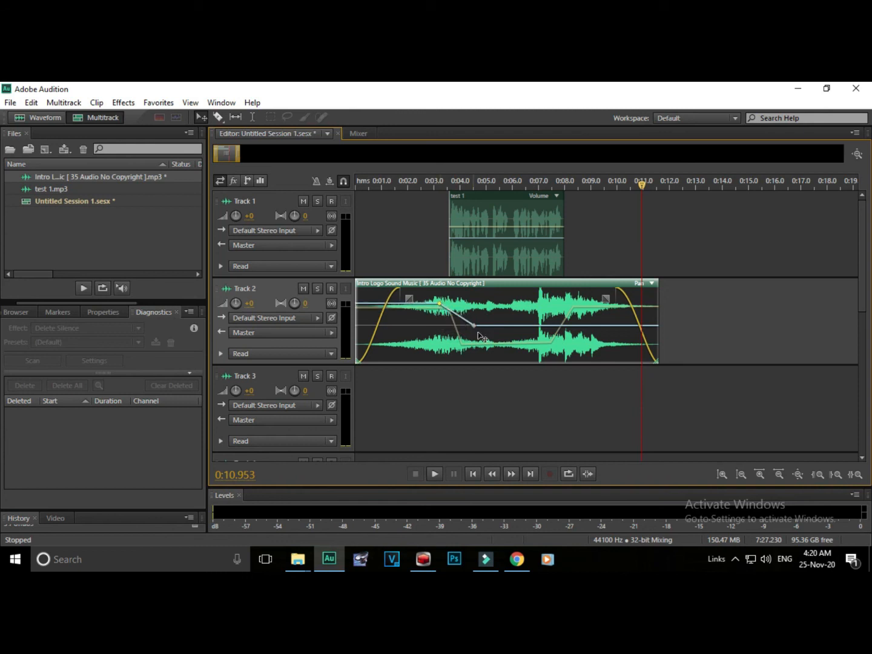
left_click(555, 326)
left_click_drag(569, 327, 581, 360)
left_click(357, 183)
key("space")
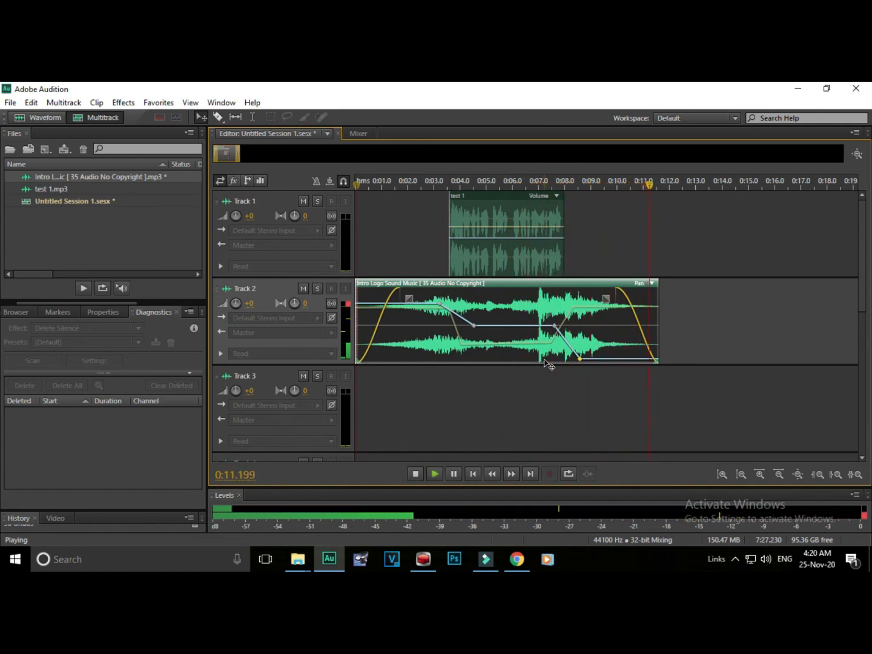
key("space")
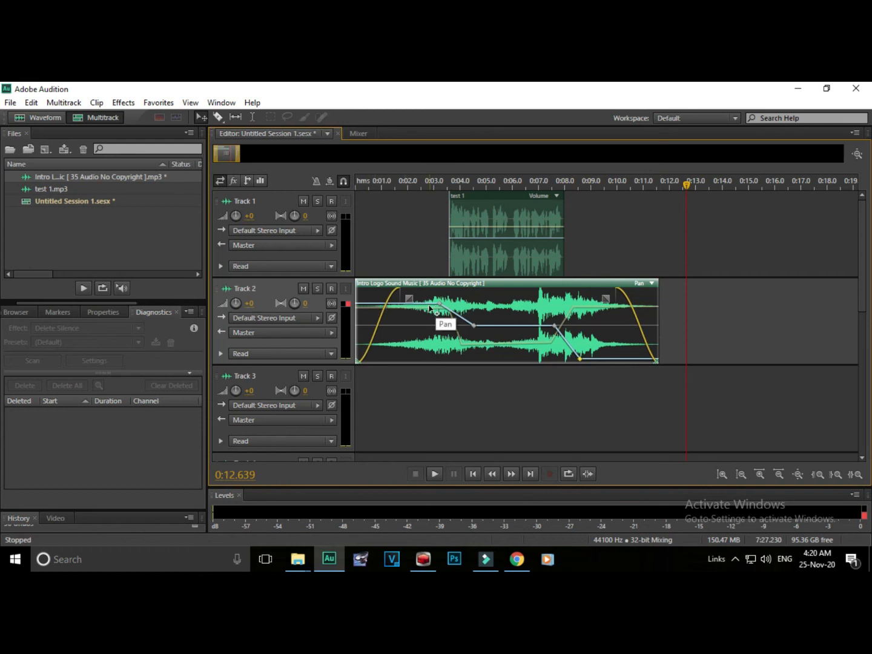
left_click_drag(435, 308, 440, 303)
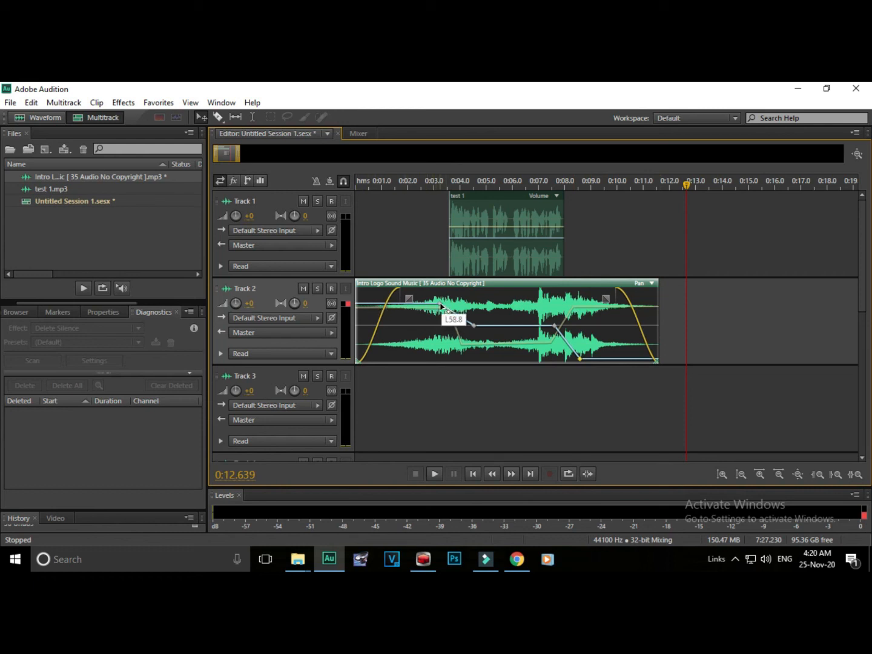
mouse_move(439, 304)
left_mouse_down()
mouse_move(441, 343)
mouse_move(440, 304)
left_mouse_up()
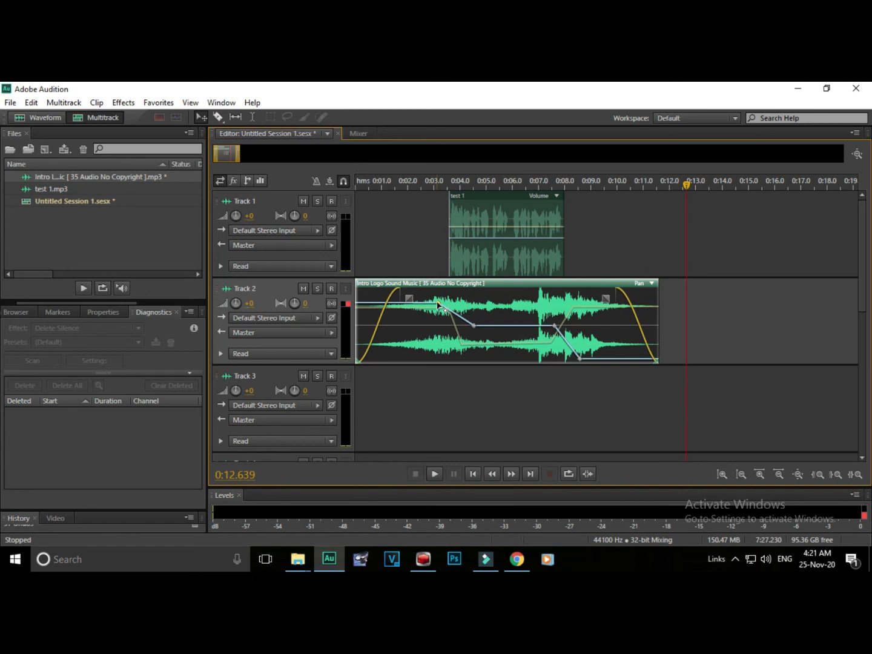
mouse_move(438, 304)
Select the session from 0 to about 11.6 seconds and look at the Mixdown Session to New File options for the music clip.
key("t")
left_click_drag(658, 273, 356, 273)
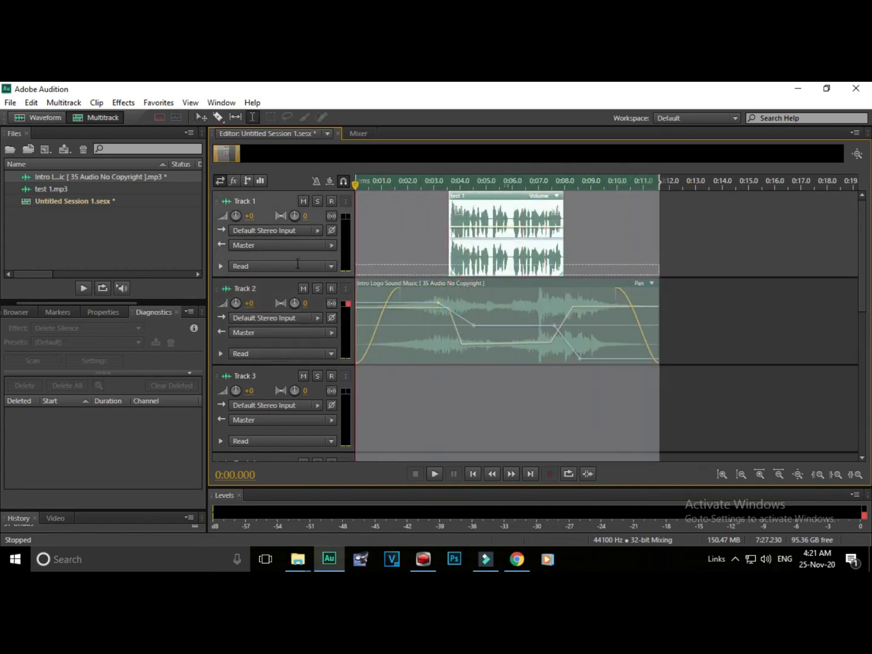
right_click(529, 285)
left_click(457, 100)
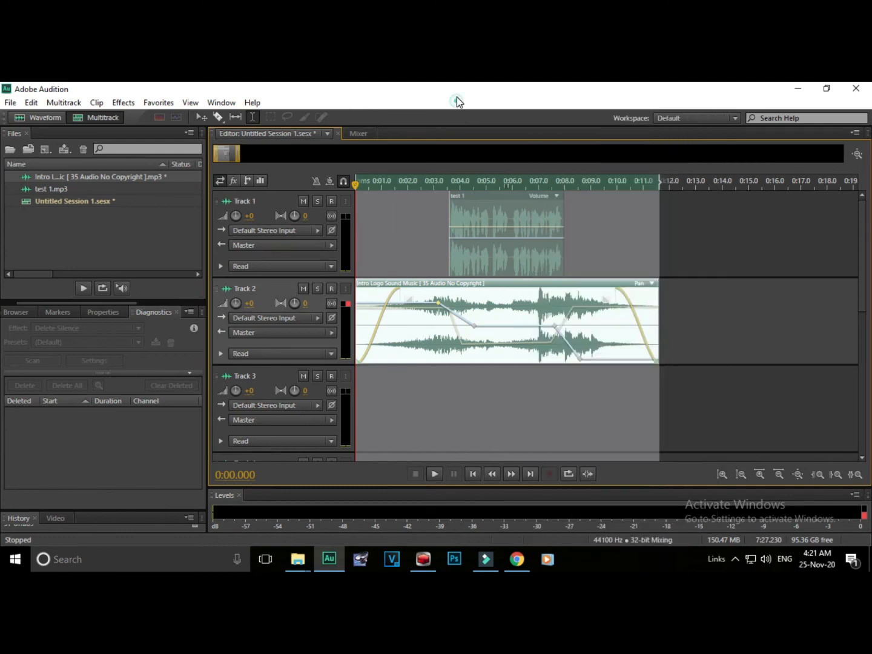
right_click(482, 283)
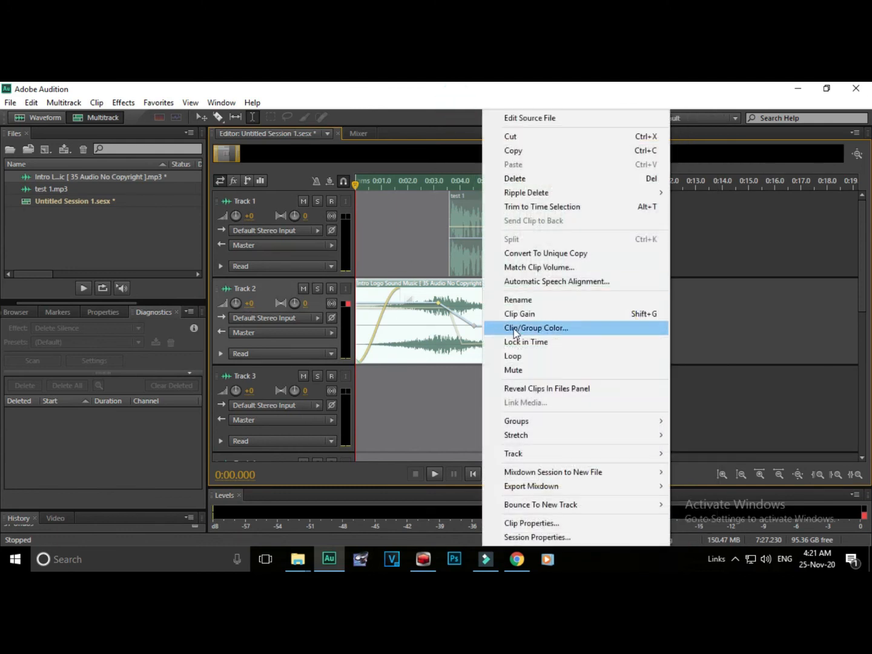
mouse_move(587, 472)
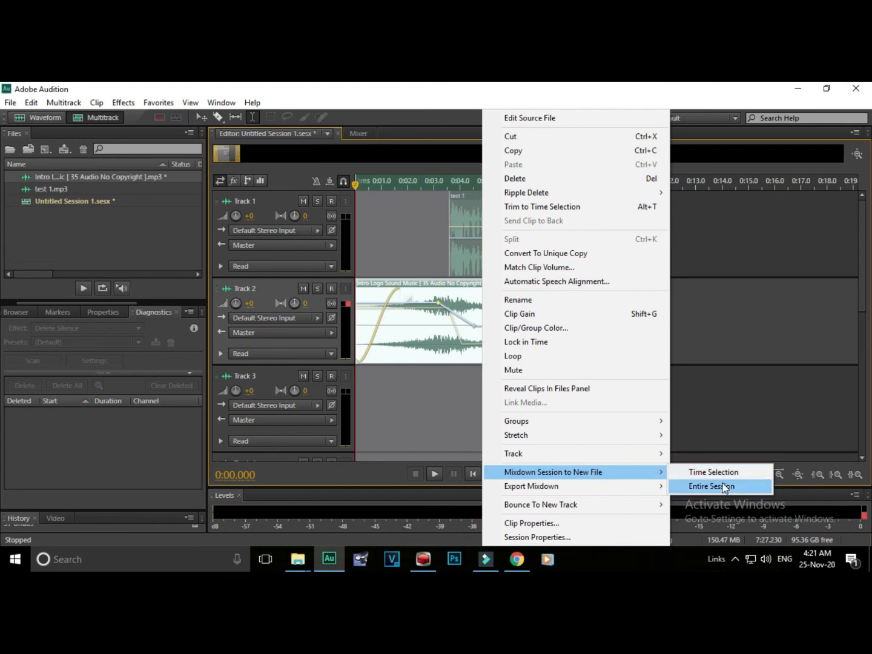
left_click(764, 305)
Copy the test 1 clip from Track 1 onto Track 2 after the music, starting at about 12.6 seconds.
left_click(487, 262)
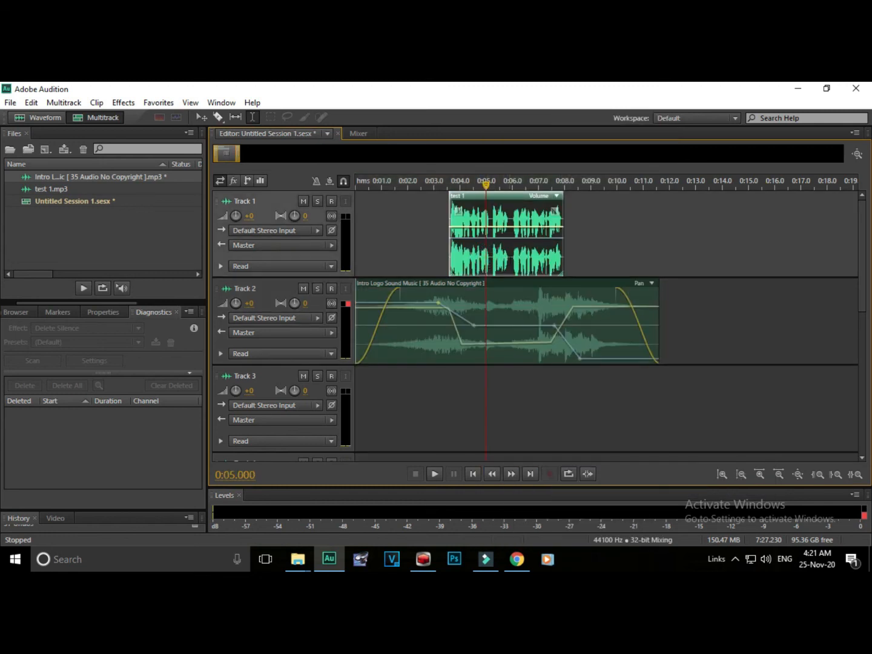
left_click(517, 254)
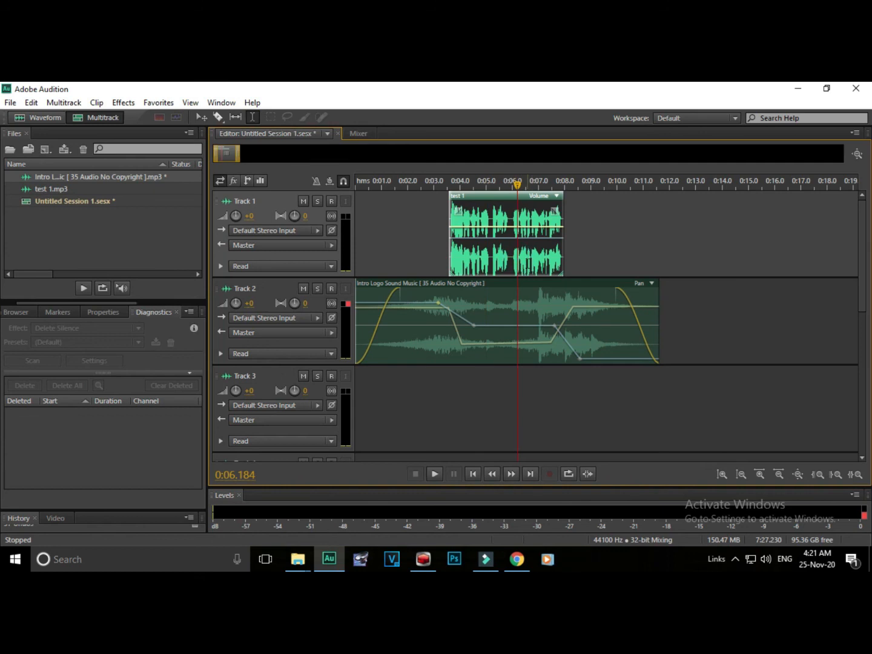
left_click_drag(537, 262, 776, 291)
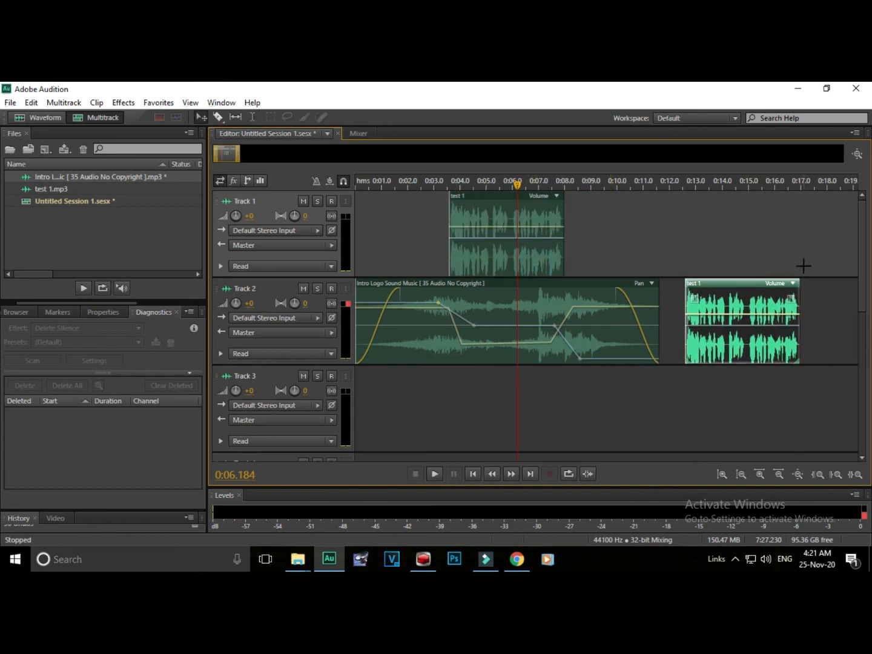
Look over the Multitrack Mixdown export options for the session and leave without exporting.
left_click(10, 102)
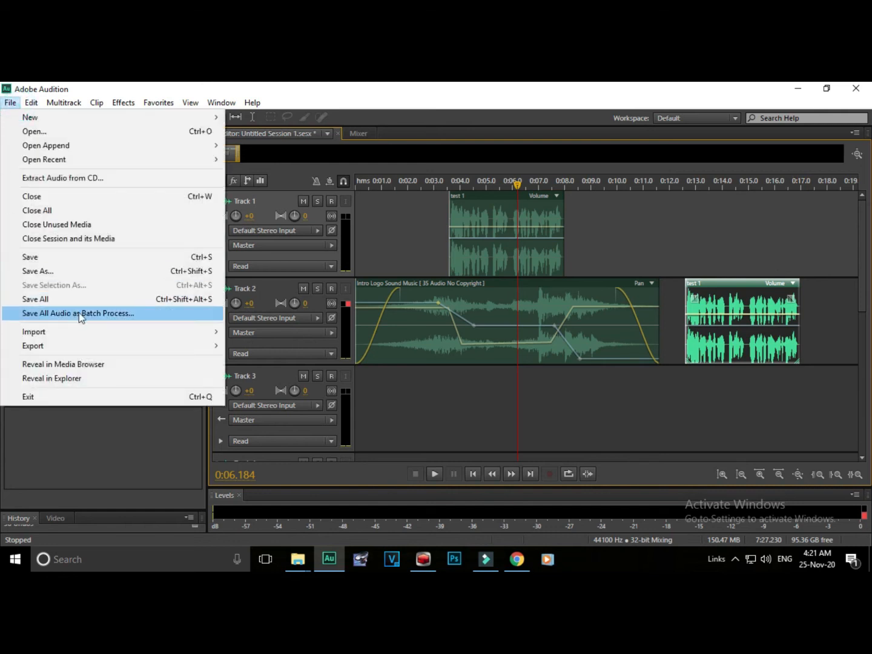
left_click(112, 347)
mouse_move(346, 391)
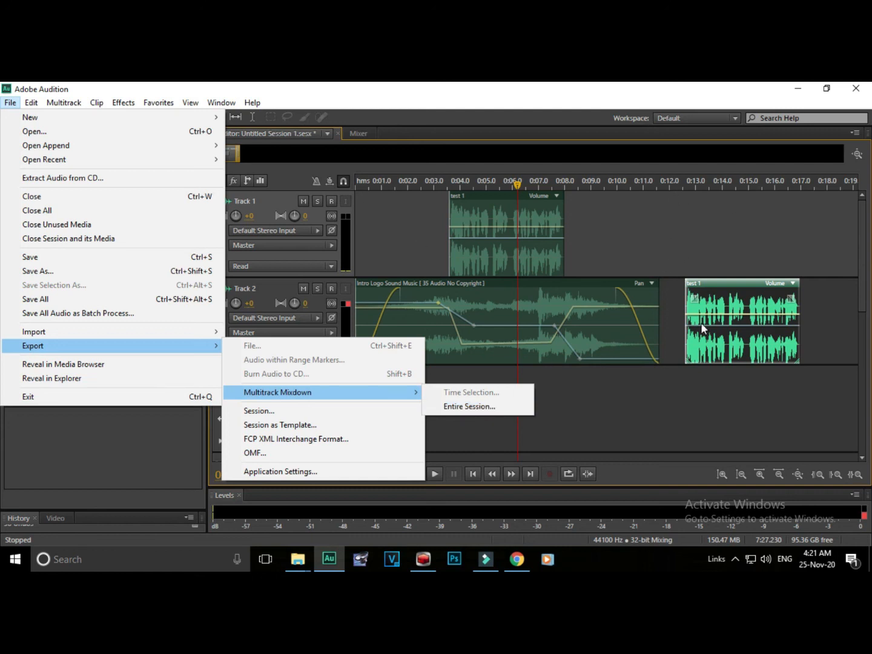
left_click(588, 390)
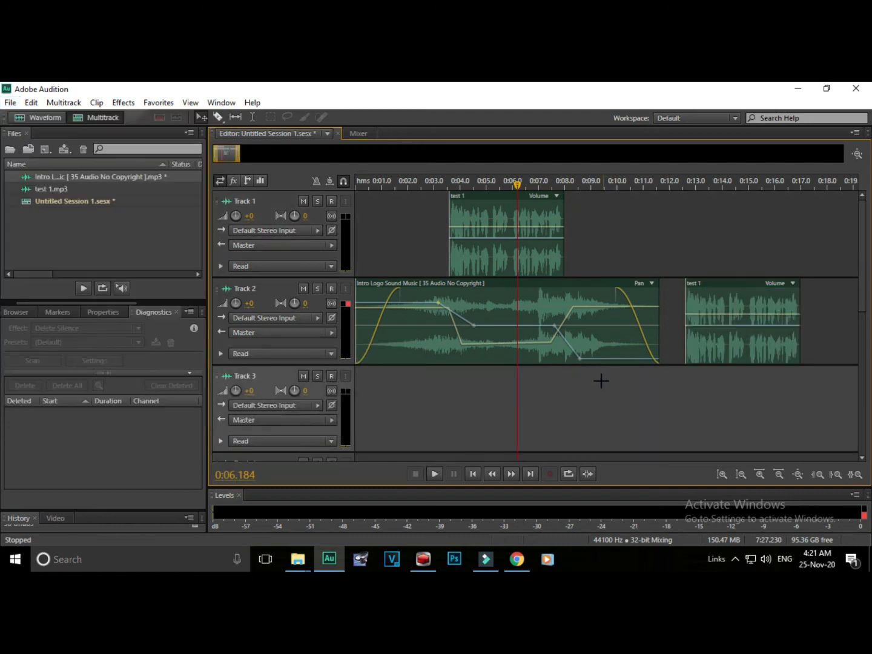
Mix down the session's time selection from 0 to about 11.6 seconds to a new file and play the result from the start.
left_click(660, 369)
left_click_drag(659, 370, 355, 358)
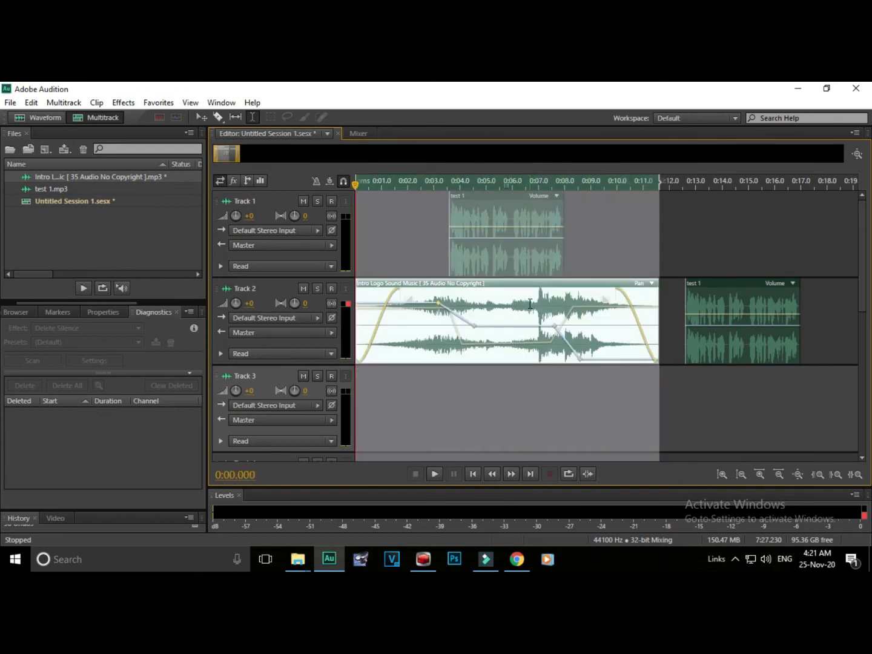
right_click(518, 287)
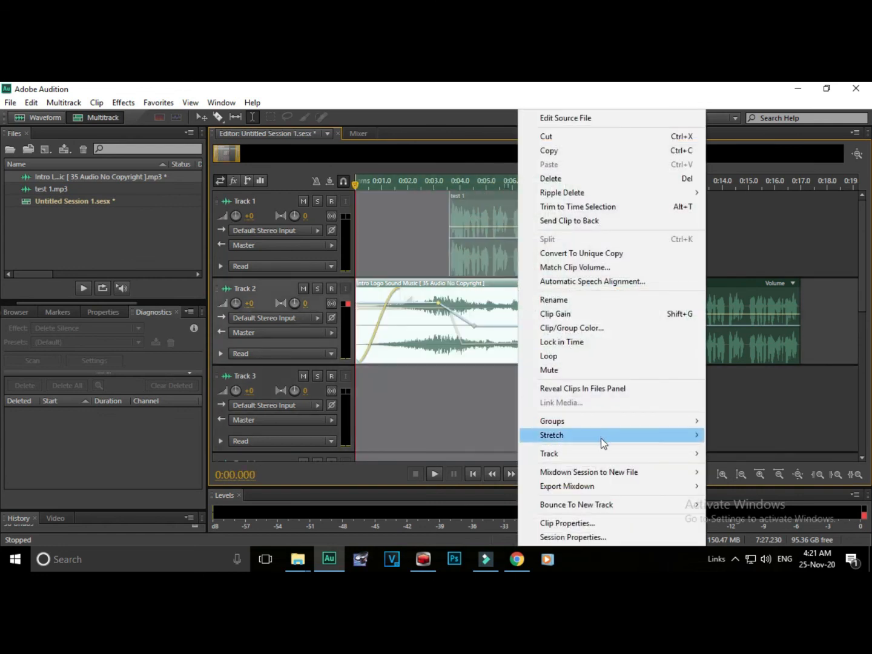
mouse_move(644, 477)
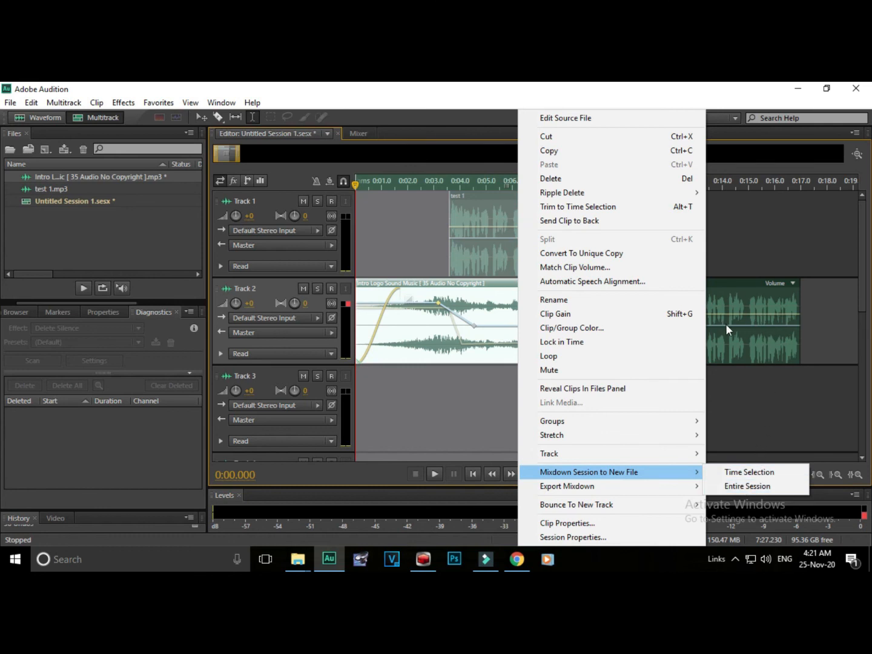
left_click(748, 472)
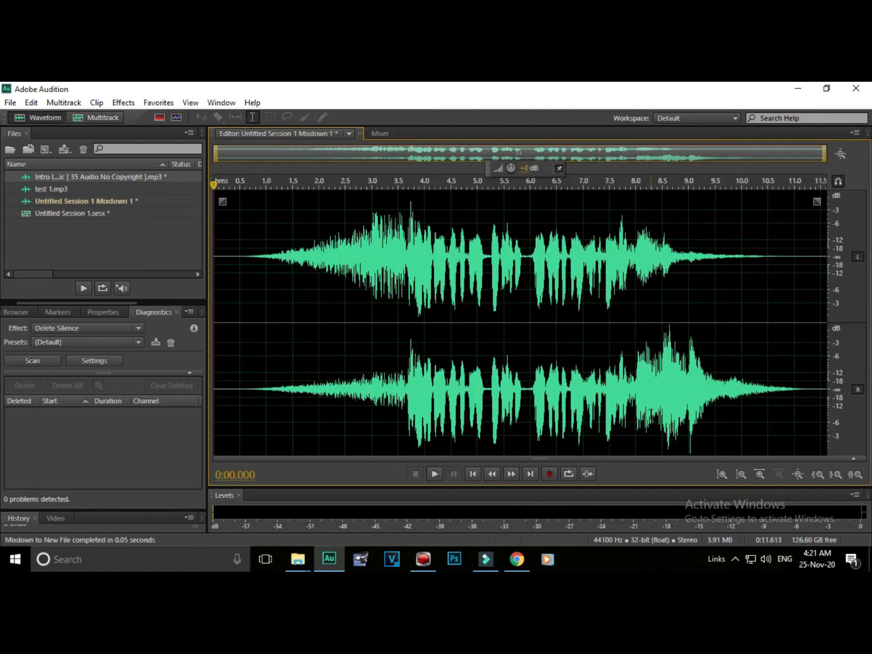
left_click(215, 324)
key("space")
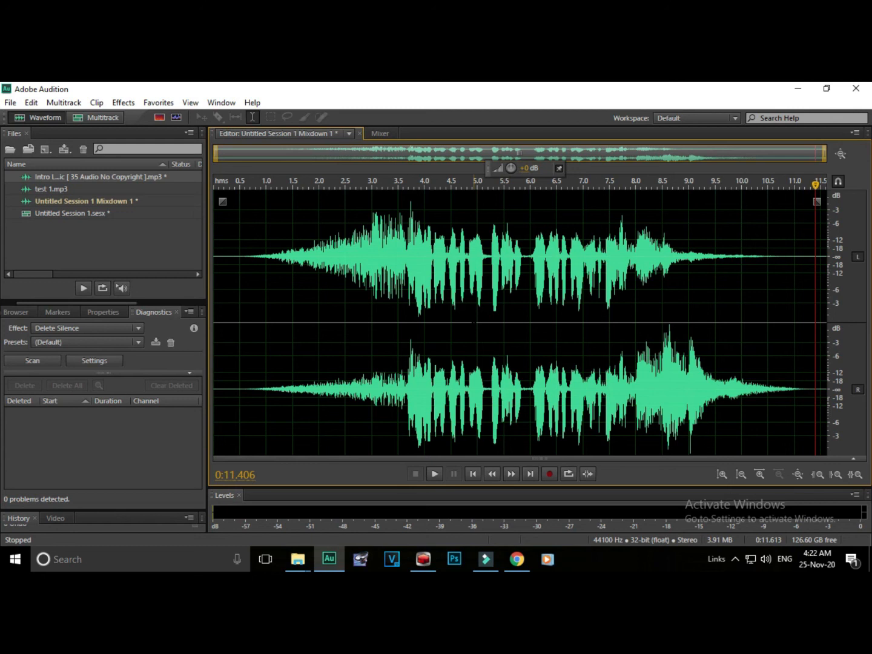
Select the whole mixdown, look over its Save As options with the format set to MP3 Audio, and leave without saving.
double_click(475, 303)
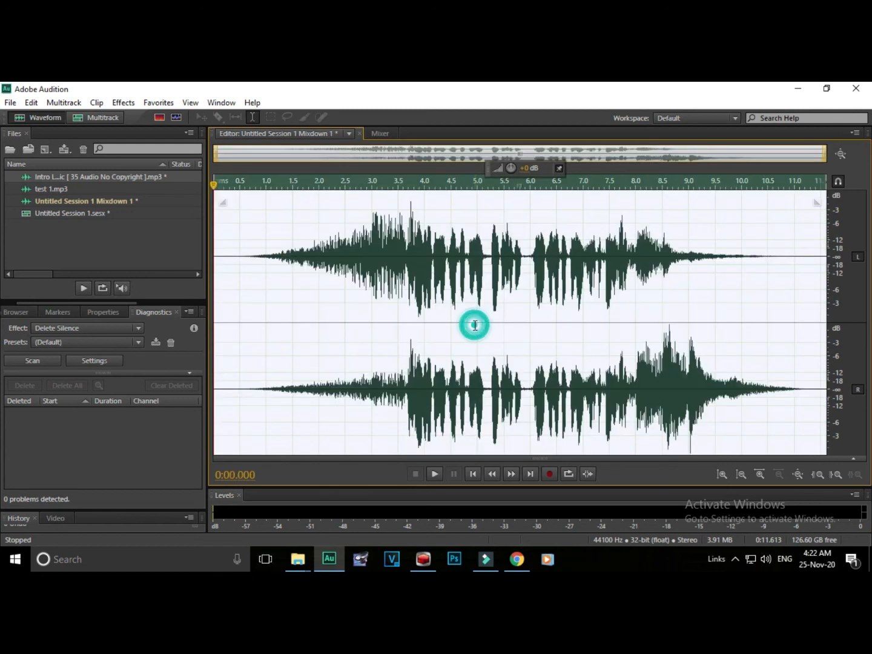
left_click(9, 102)
left_click(66, 258)
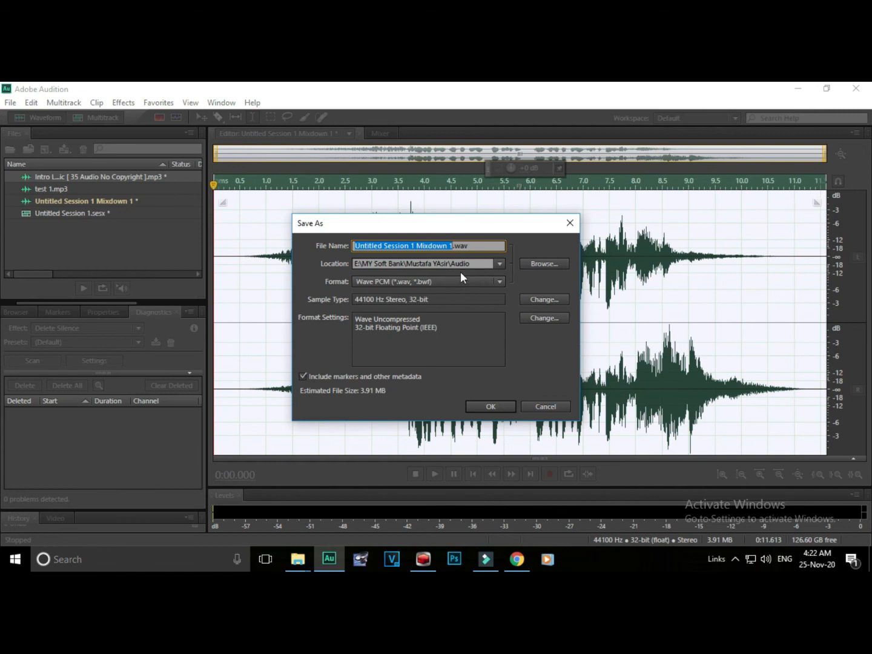
left_click(440, 282)
left_click(340, 378)
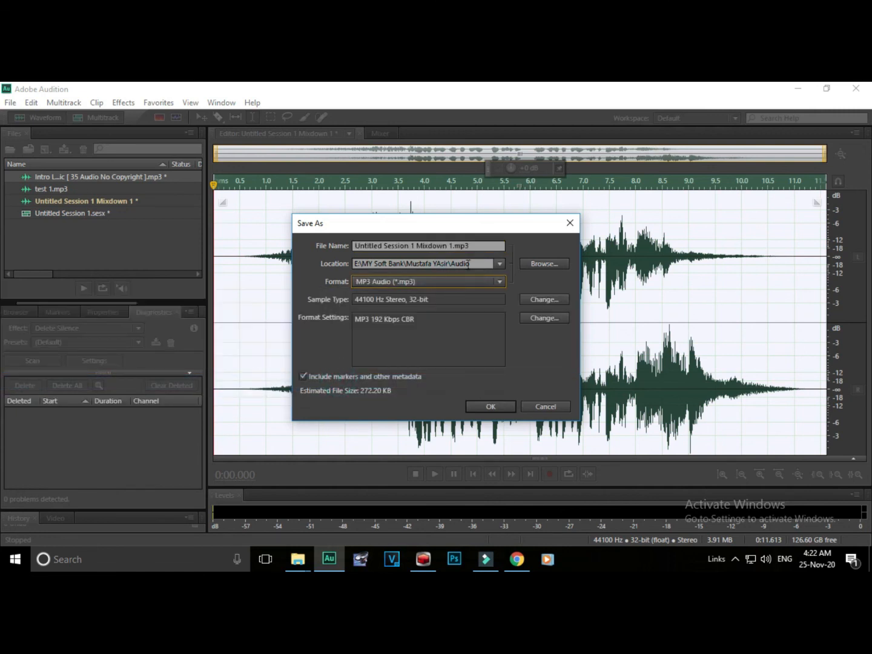
left_click(535, 406)
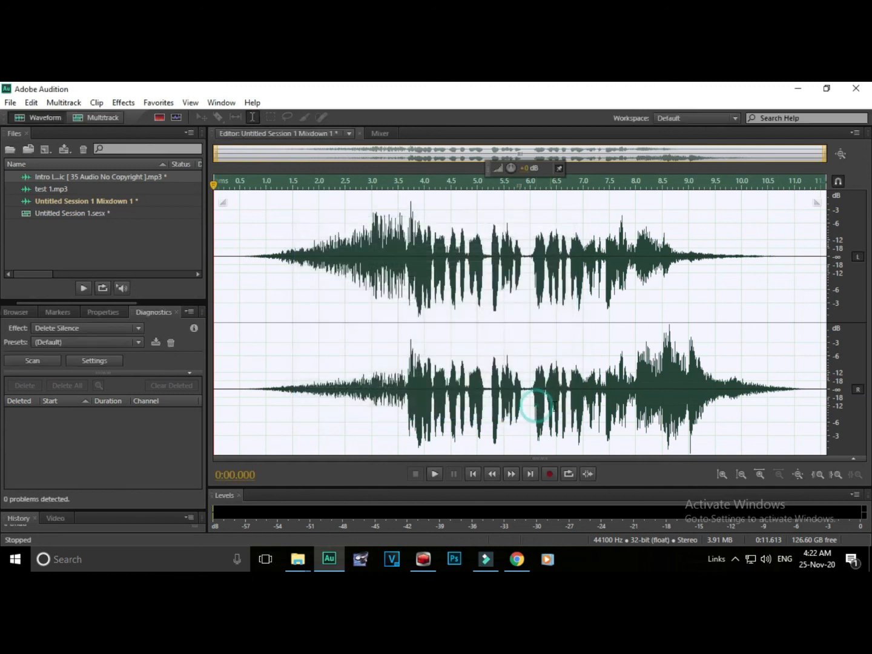